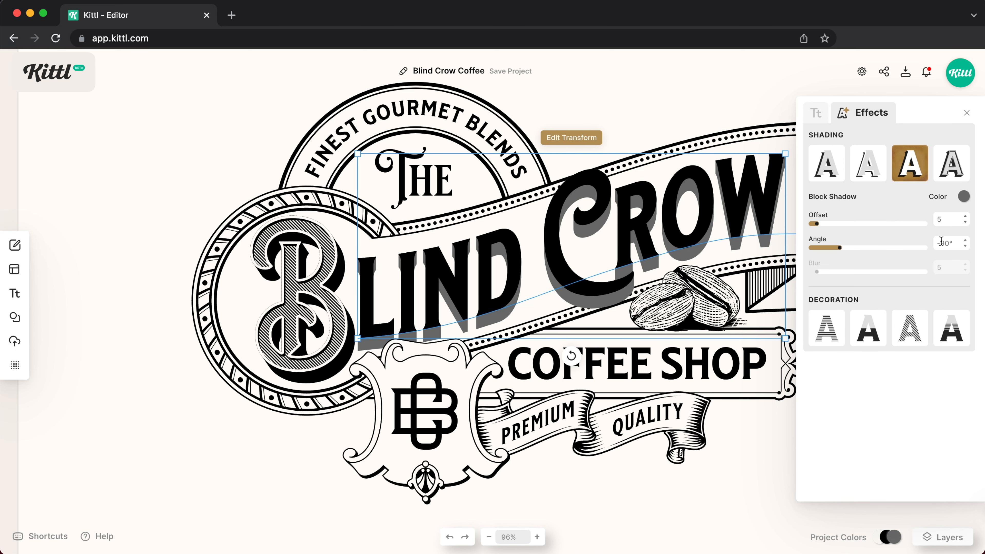
Set the Blind Crow text's block shadow angle to -56° and change its fill to the off-white palette colour.
type("-56")
key("Return")
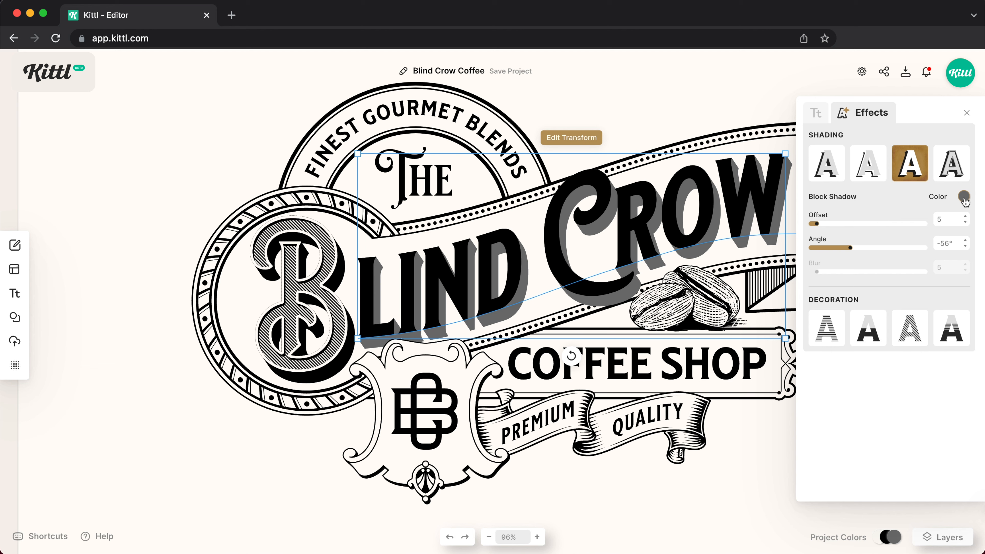
left_click(816, 113)
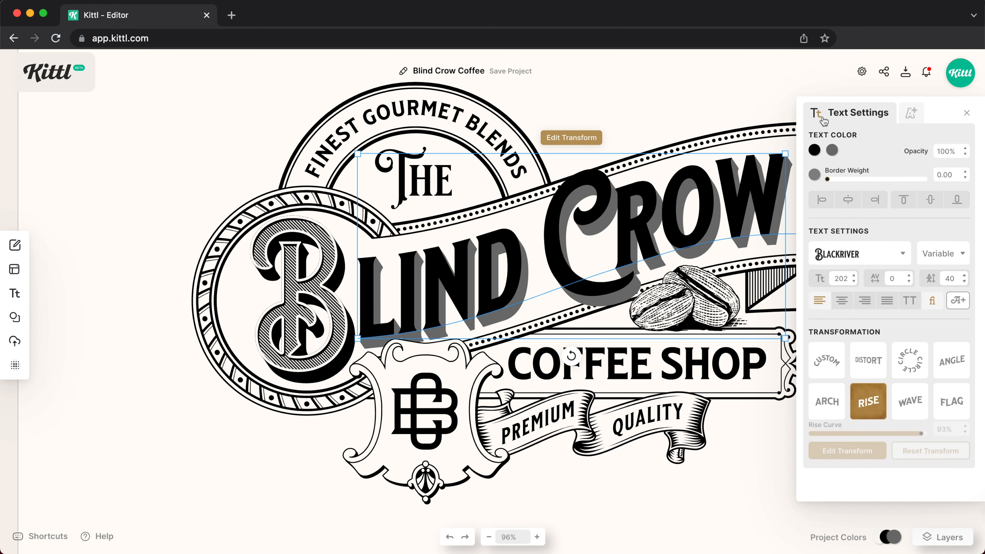
left_click(813, 153)
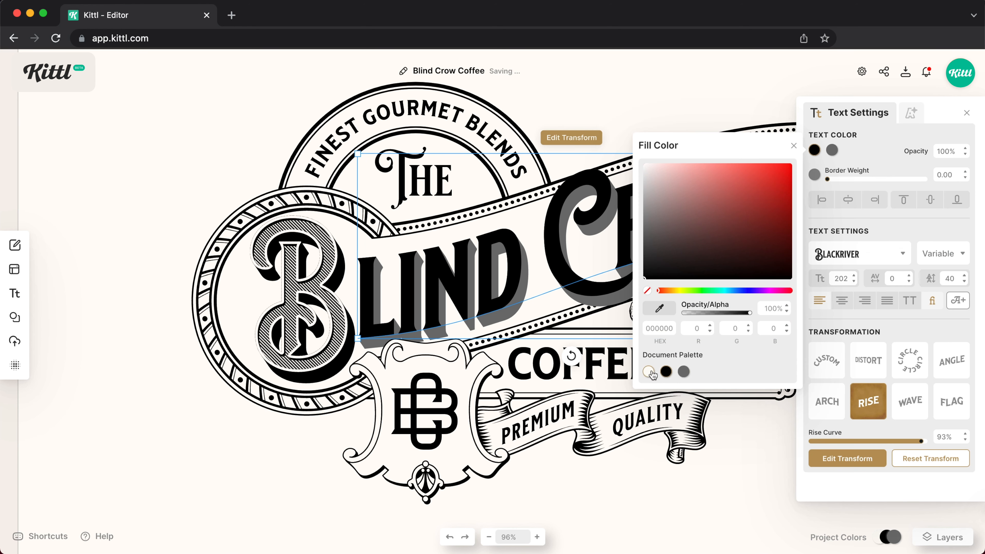
left_click(648, 372)
Recolour the Blind Crow block shadow black and set its offset to 2.
left_click(832, 150)
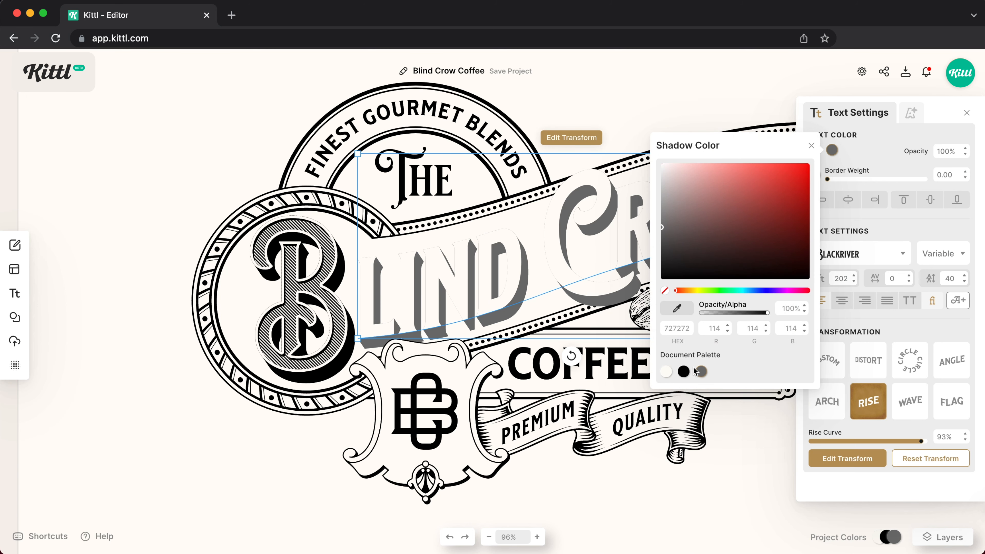
left_click(683, 372)
left_click(871, 150)
left_click(911, 112)
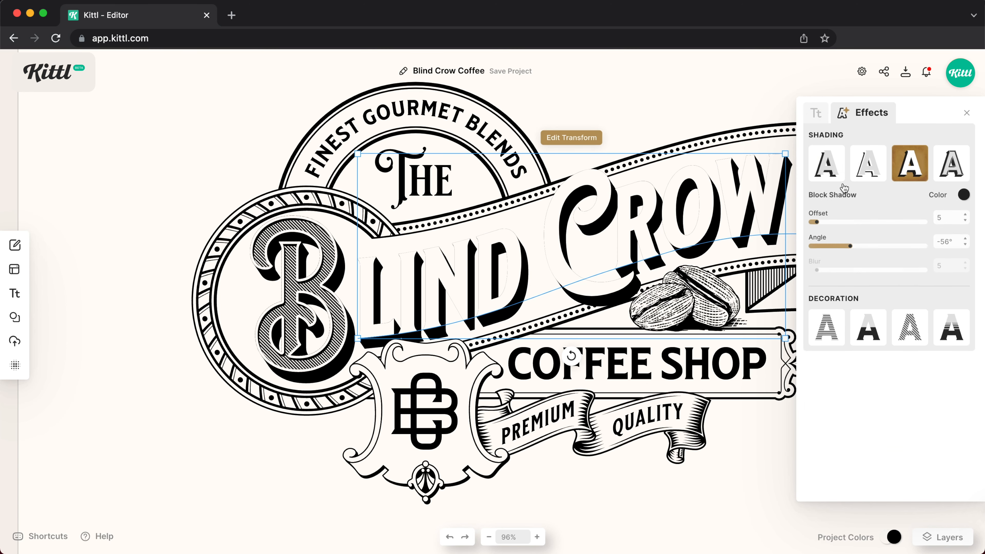
left_click_drag(814, 225, 813, 227)
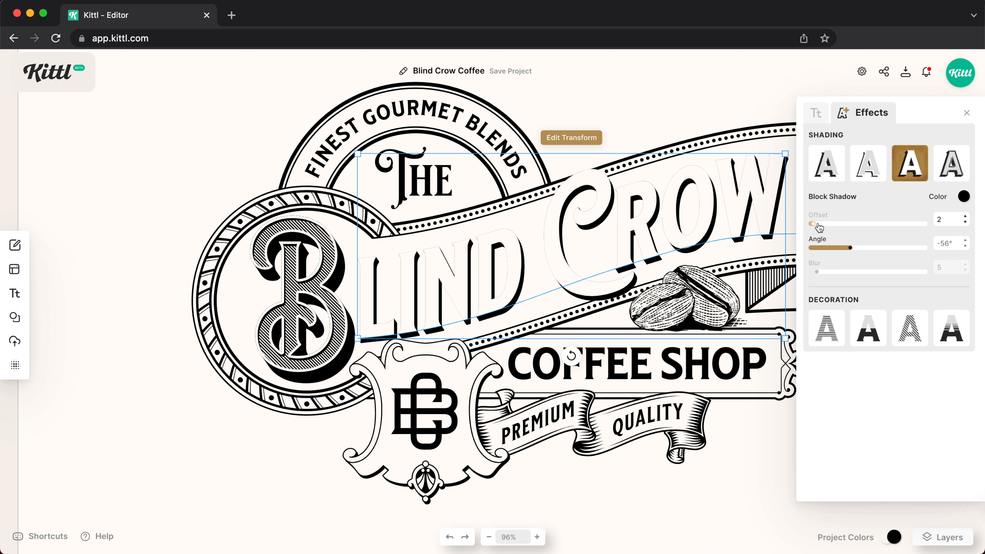
Give the Blind Crow text a black border with a weight of 6.30.
left_click(816, 113)
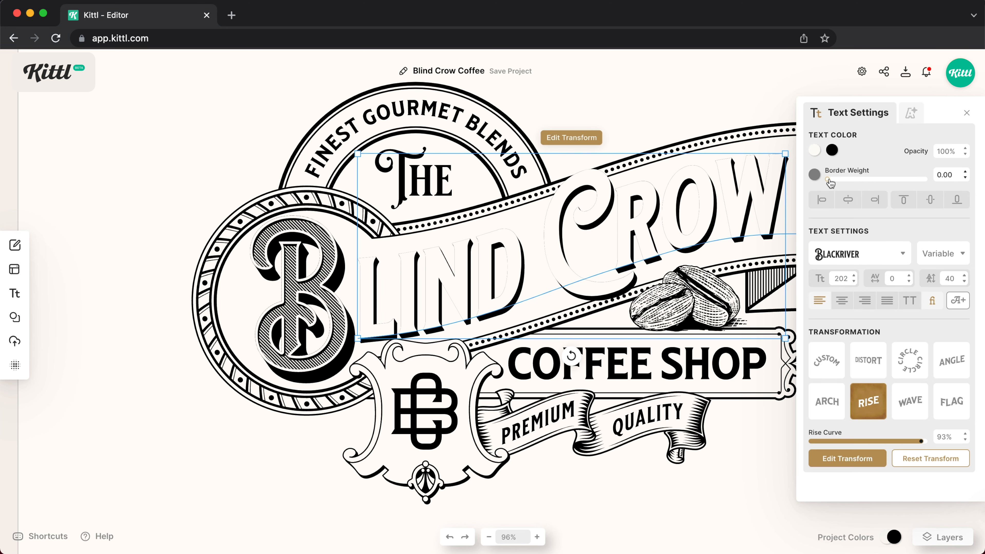
left_click_drag(830, 183, 834, 183)
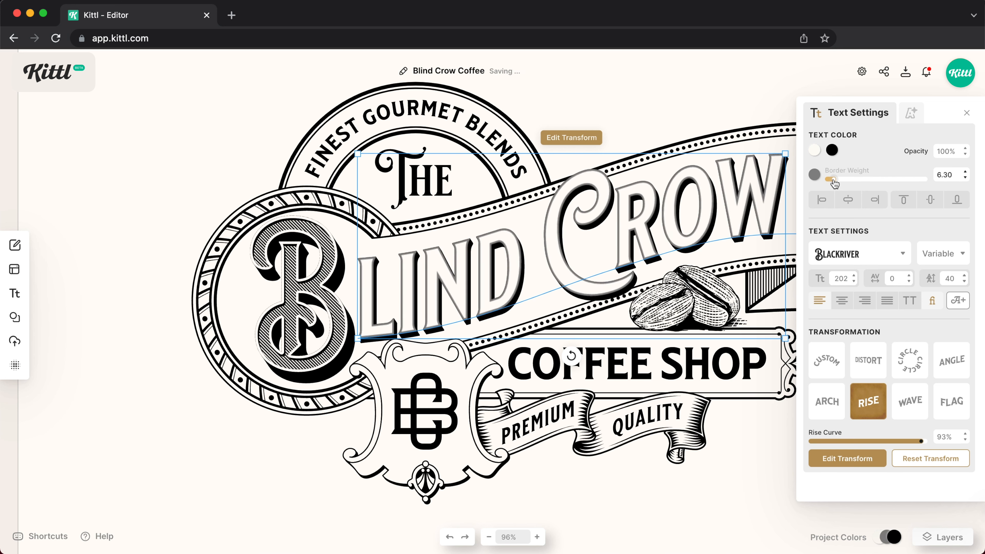
left_click(815, 174)
left_click(684, 396)
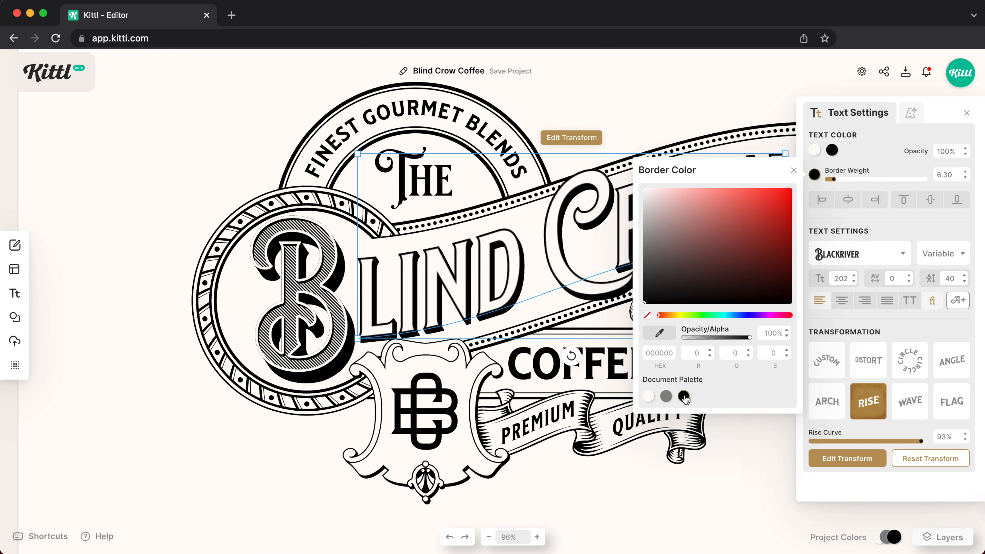
Decorate the Blind Crow letters with black Oblique Lines at 1% weight and 1% distance.
left_click(912, 113)
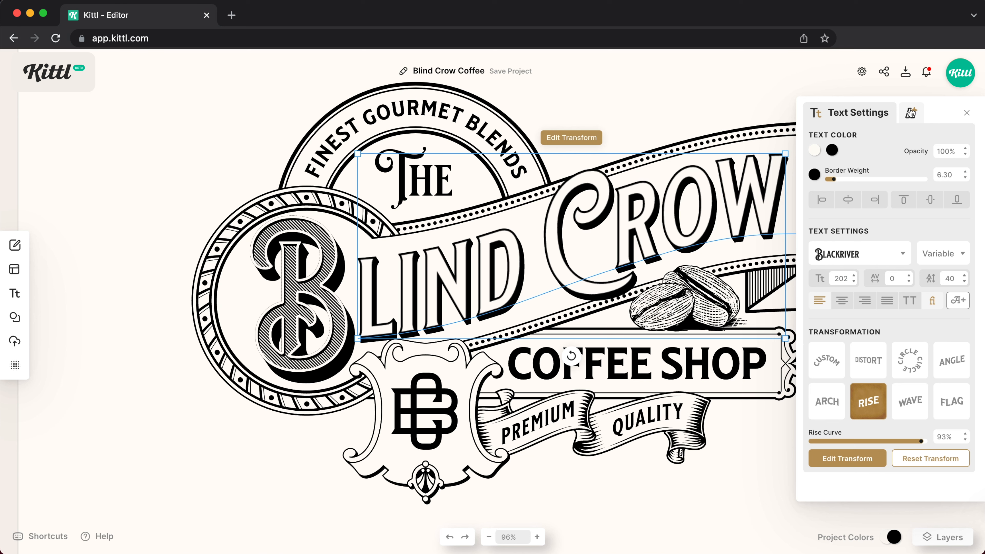
left_click(911, 113)
left_click(914, 333)
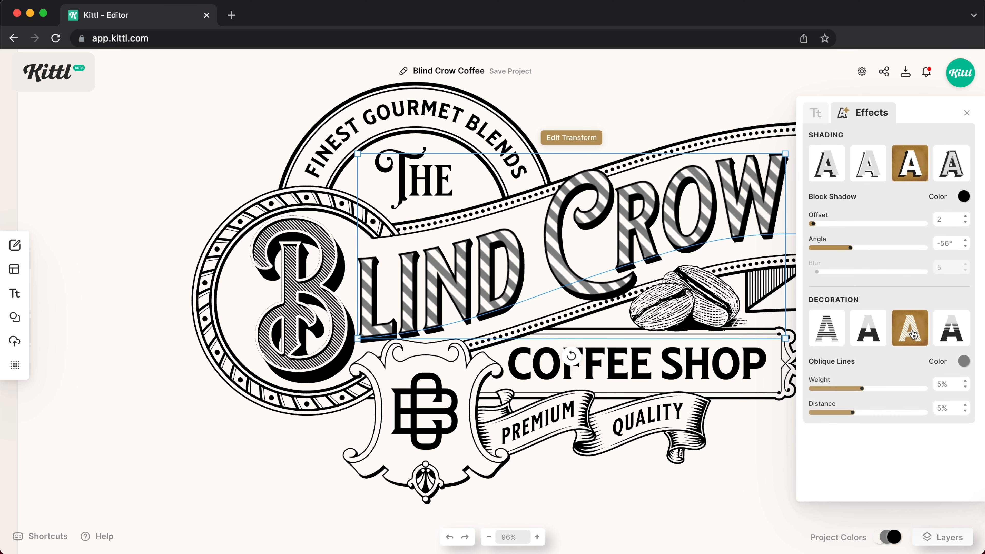
left_click_drag(861, 389, 810, 390)
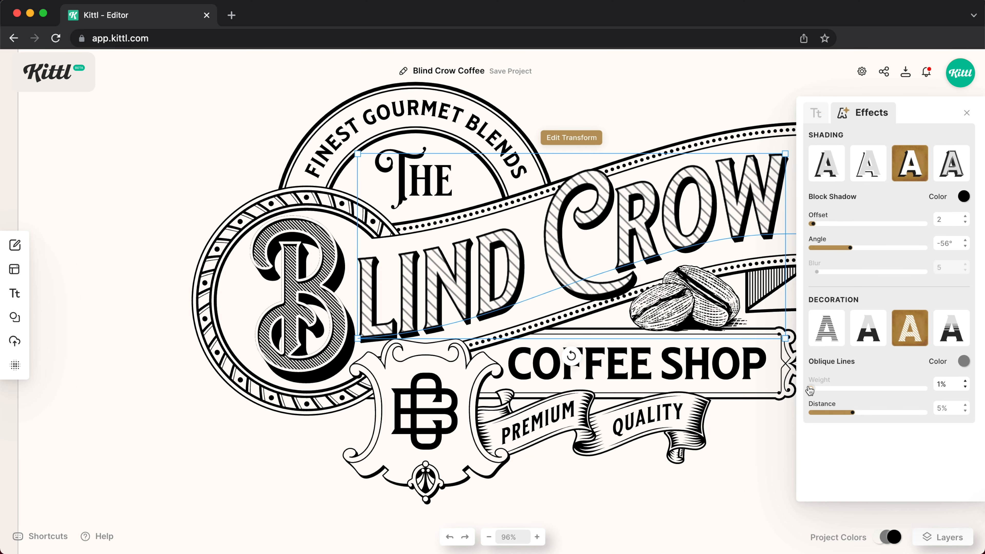
left_click(963, 361)
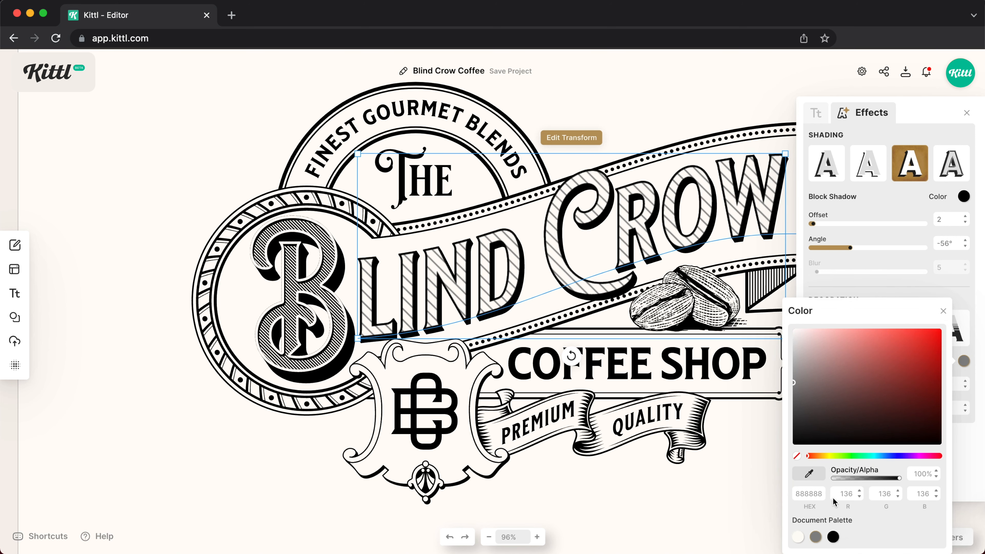
left_click(833, 537)
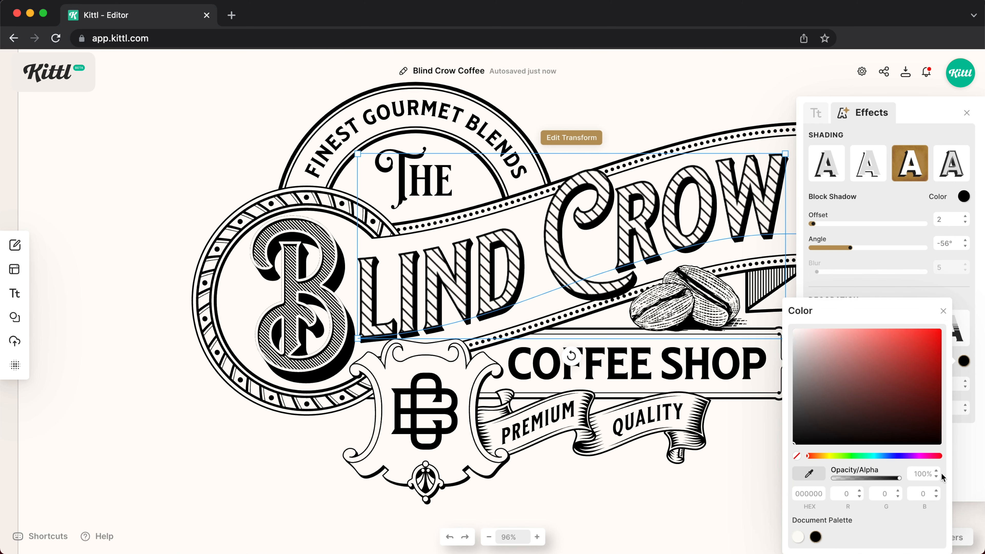
left_click(963, 459)
left_click_drag(852, 417, 807, 419)
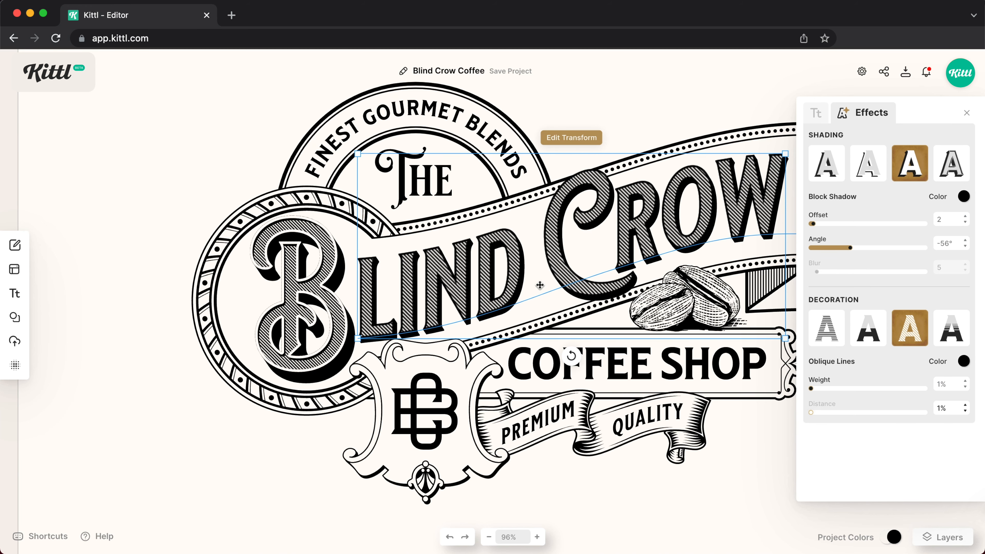
Make the offset Blind Crow duplicate solid black without oblique lines, and reduce its border weight.
scroll(540, 285, "down", 5)
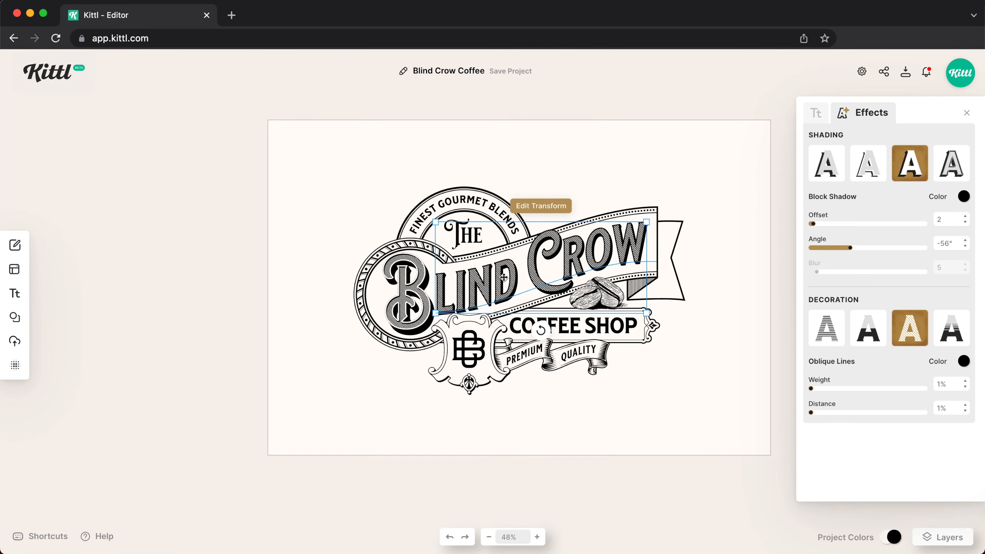
scroll(505, 277, "up", 3)
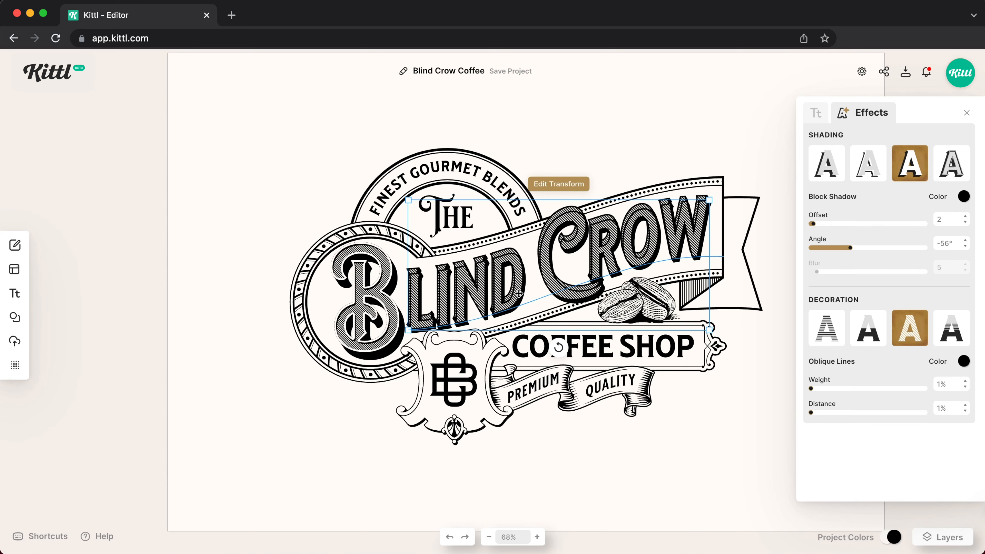
scroll(519, 294, "up", 6)
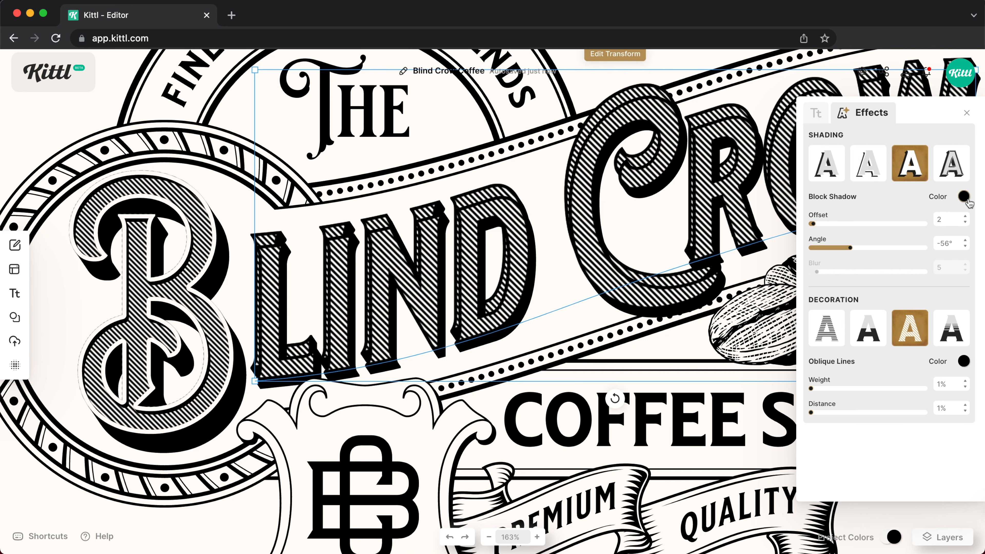
left_click(917, 330)
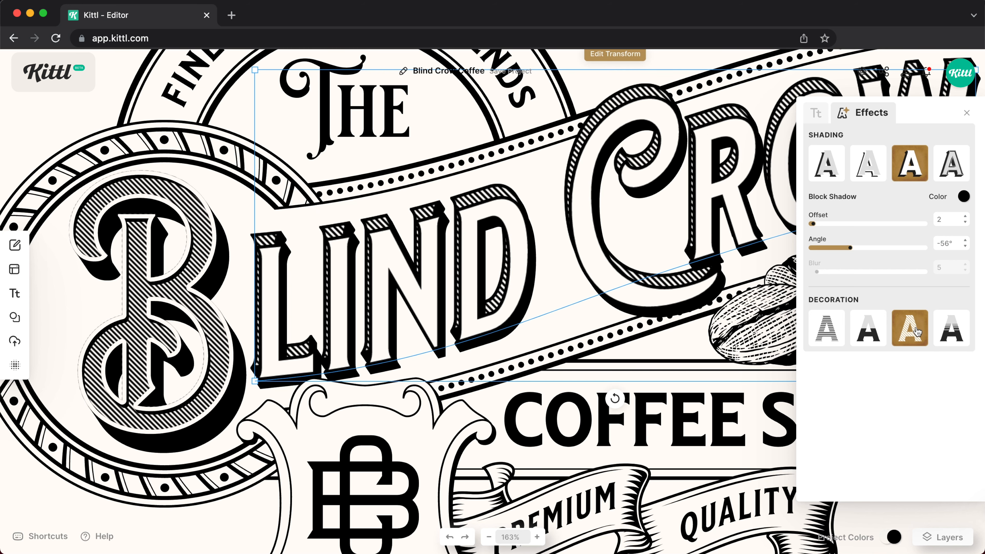
left_click(815, 113)
left_click(814, 150)
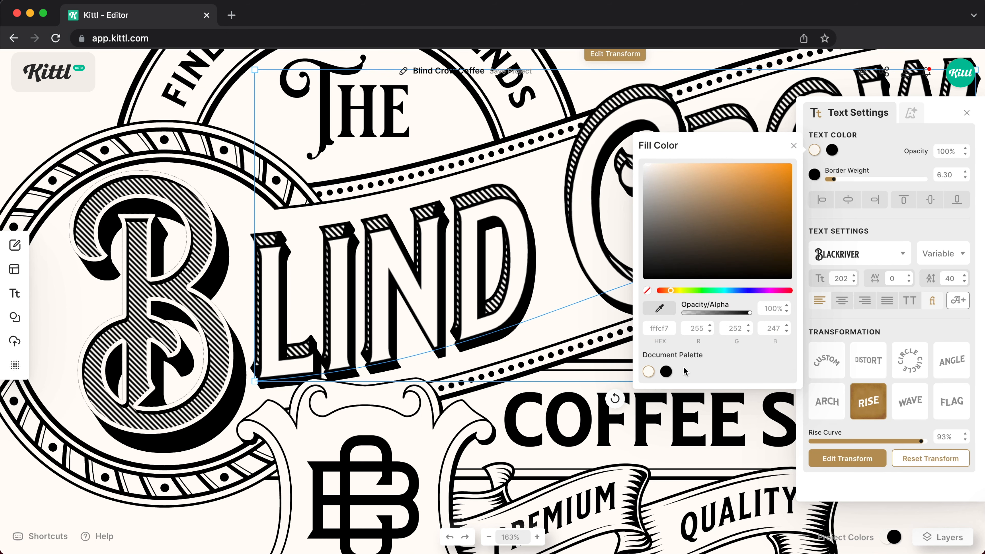
left_click(666, 371)
left_click_drag(833, 179, 826, 179)
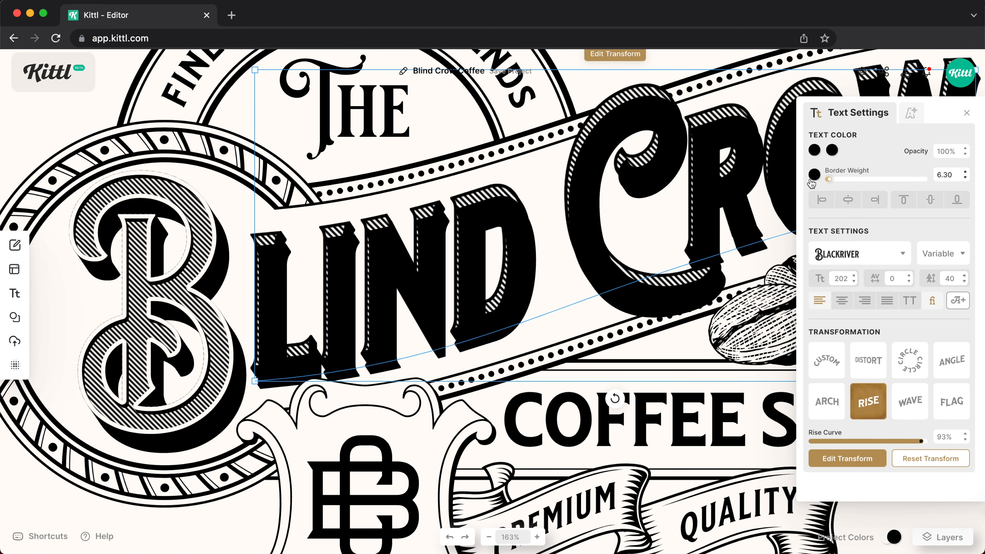
Bring the striped Blind Crow text in front of its black duplicate.
left_click(250, 237)
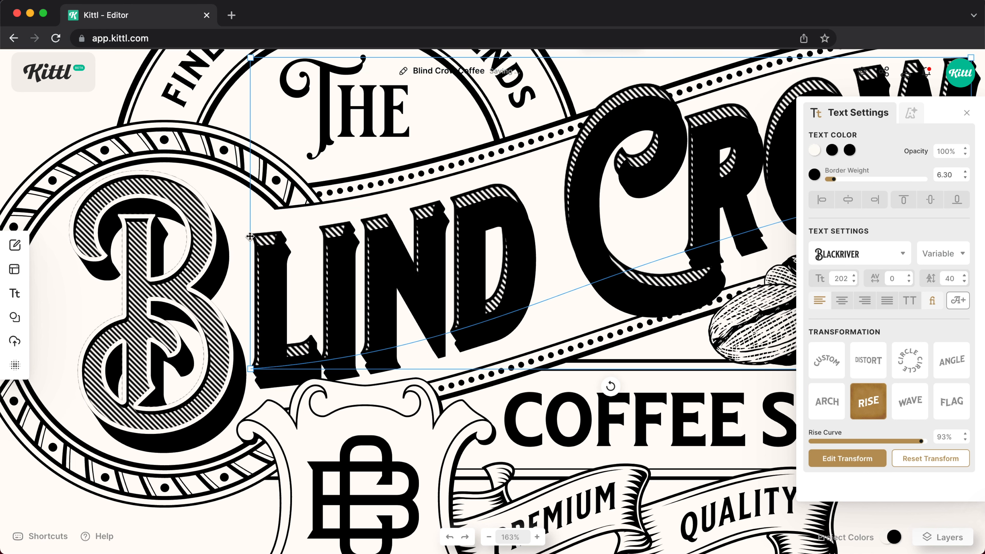
right_click(250, 236)
left_click(282, 381)
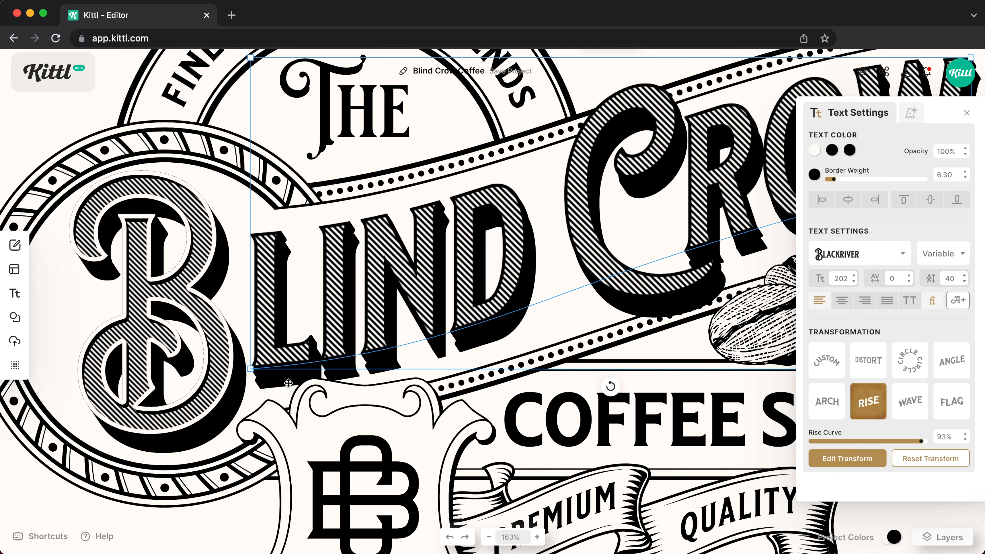
Change the block shadow of the striped Blind Crow text to the off-white palette colour fffcf7.
left_click(912, 114)
left_click(964, 197)
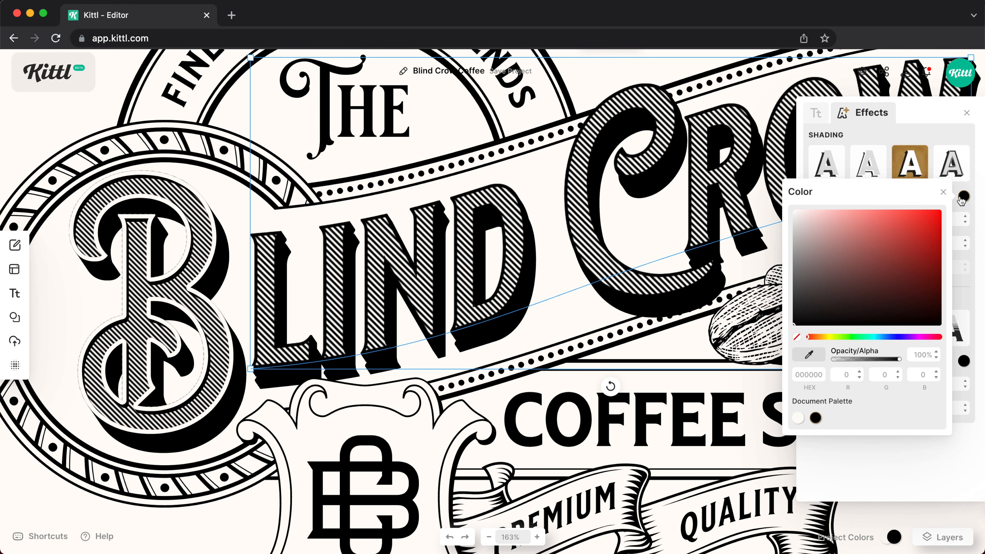
left_click(798, 418)
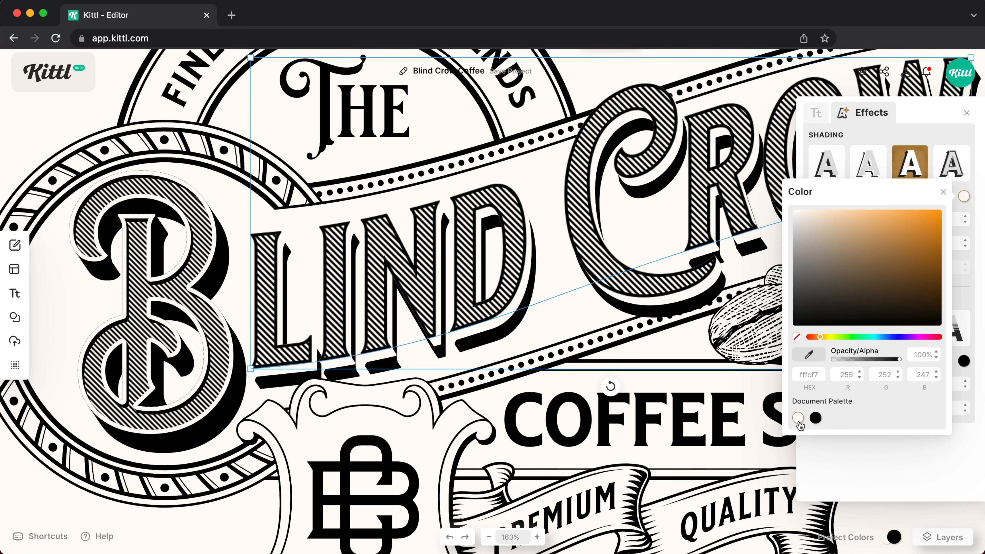
left_click(922, 124)
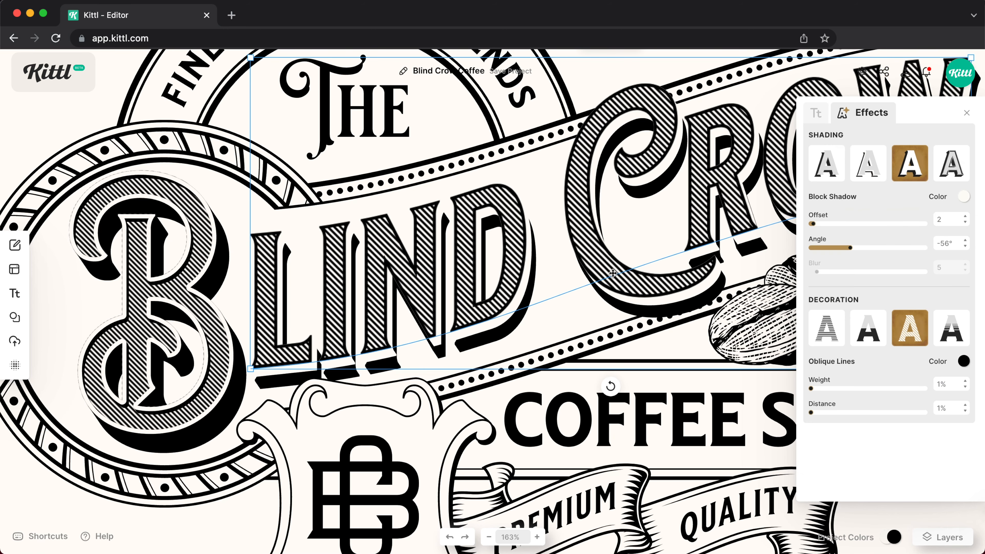
Nudge the black Blind Crow duplicate slightly upward behind the striped text.
left_click(506, 337)
key("Up")
key("Up")
key("Up")
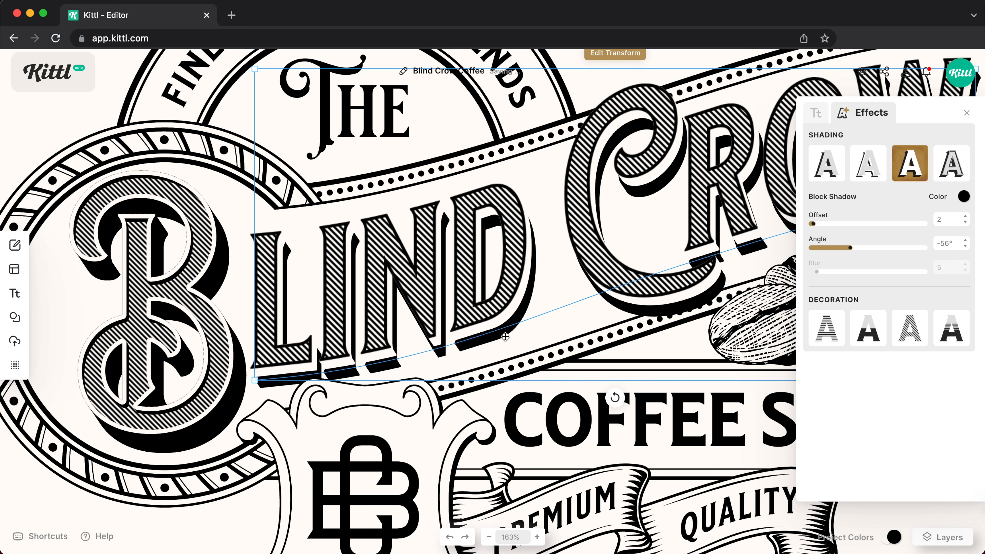
key("Up")
key("Up")
key("Up")
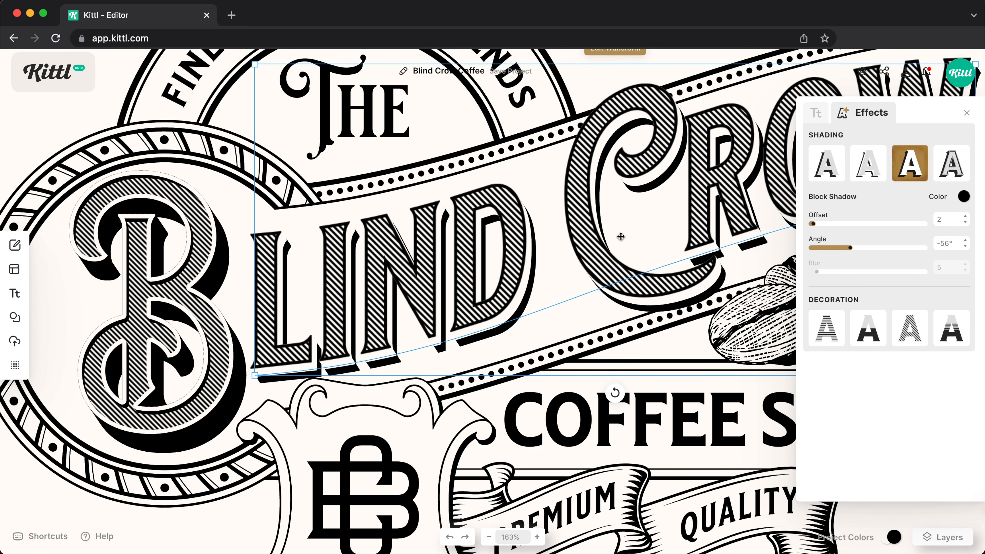
Add a black Line Shadow to the COFFEE SHOP text with a -56° angle and adjust its offset.
scroll(636, 204, "down", 10)
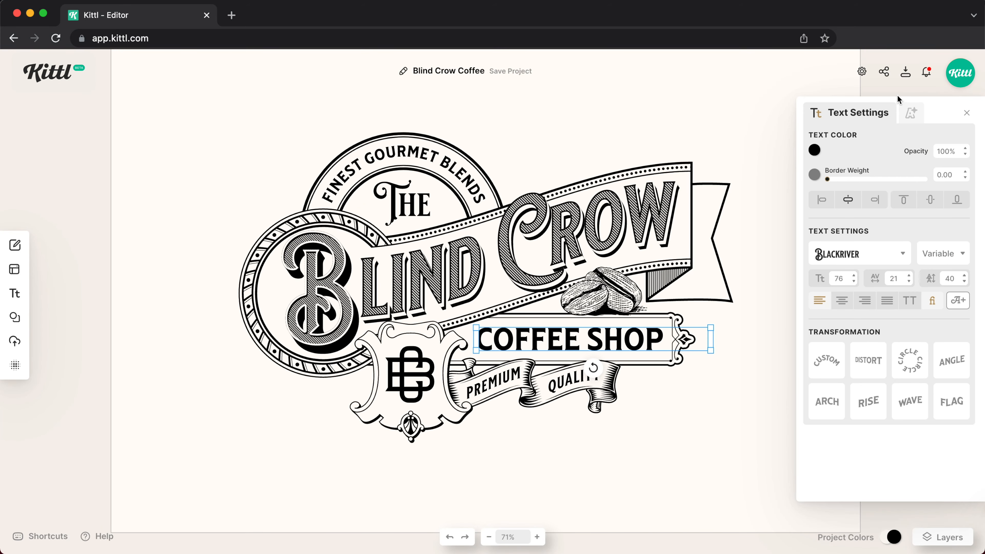
left_click(912, 114)
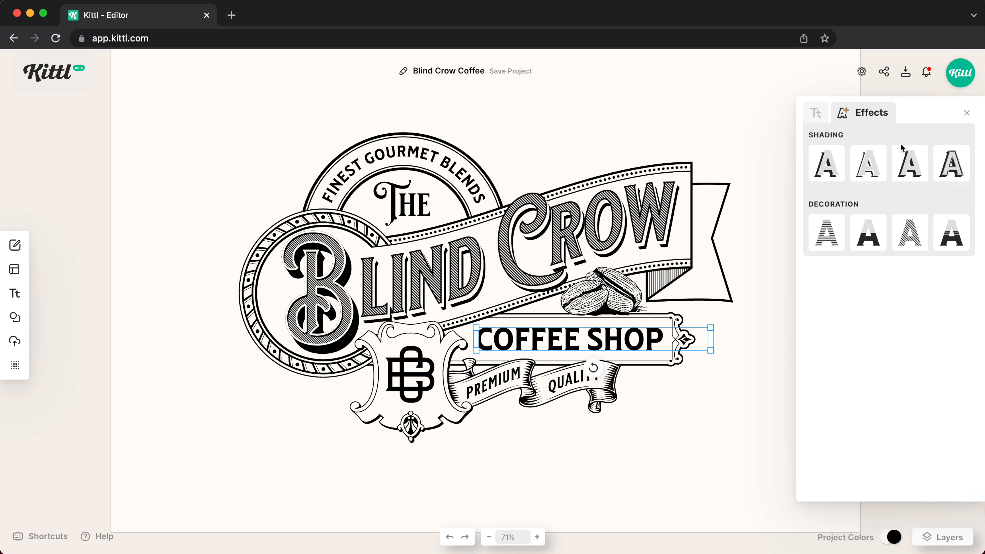
left_click(869, 162)
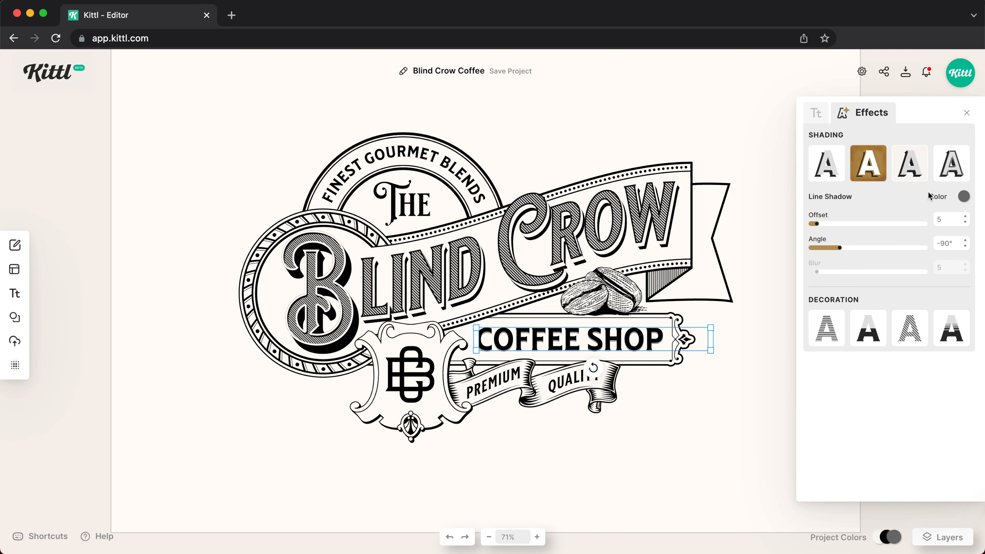
left_click(964, 196)
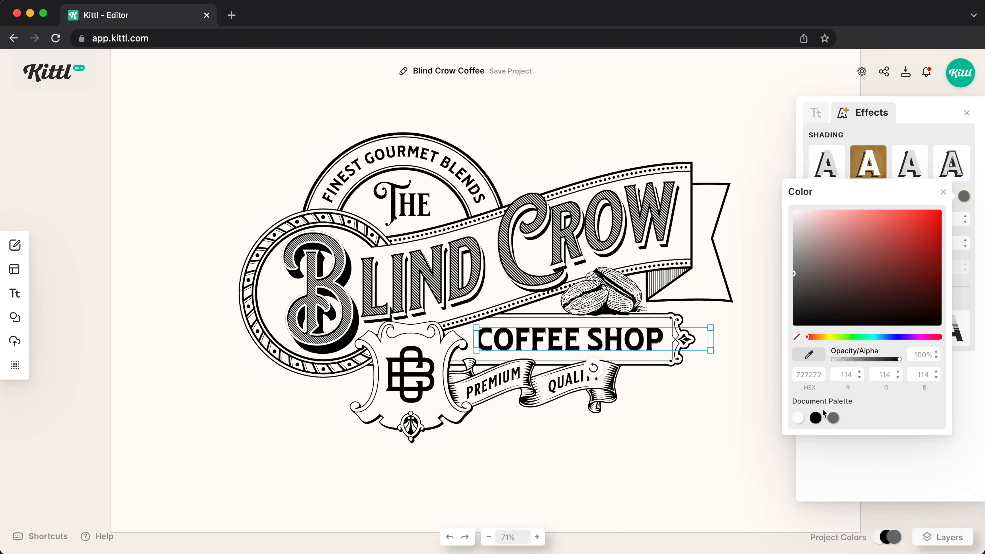
left_click(816, 418)
left_click(912, 139)
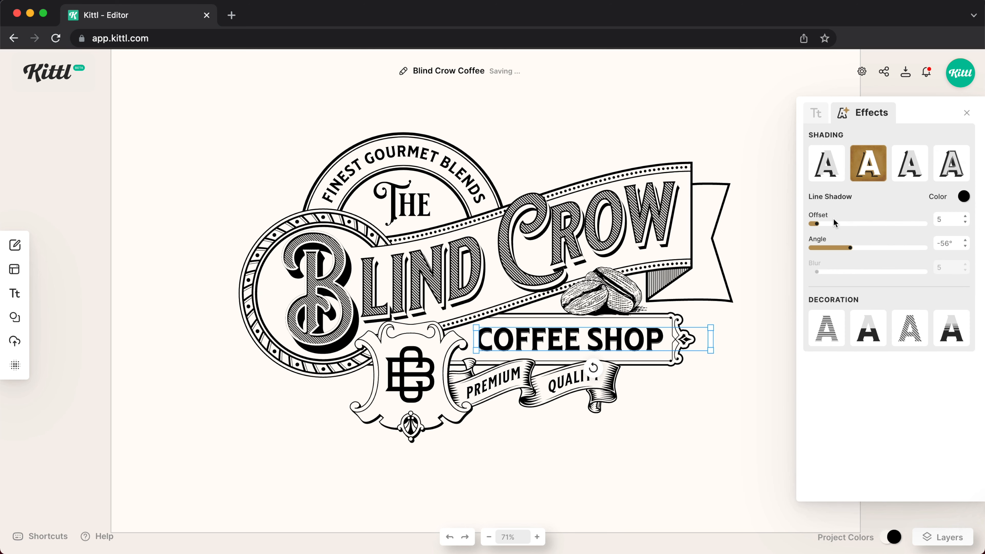
left_click_drag(833, 225, 854, 225)
Apply an off-white Horizontal Lines decoration to the shield's BC monogram, with weight and distance both 1%.
scroll(407, 361, "up", 5)
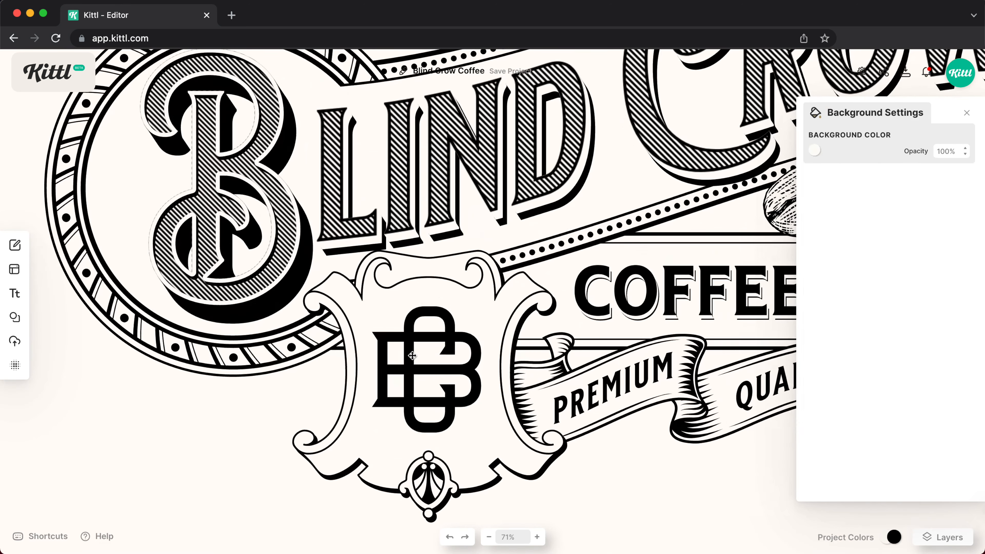
left_click(412, 356)
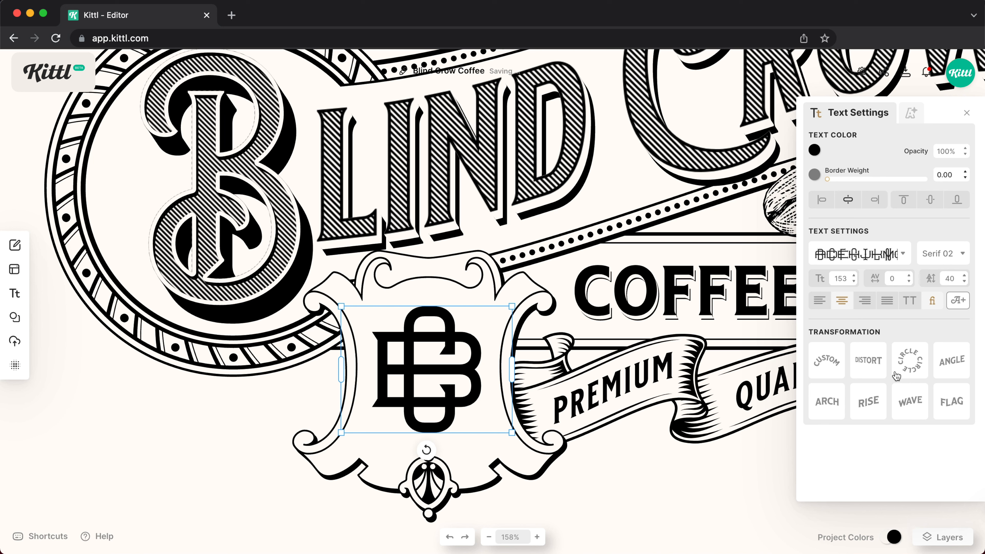
left_click(912, 114)
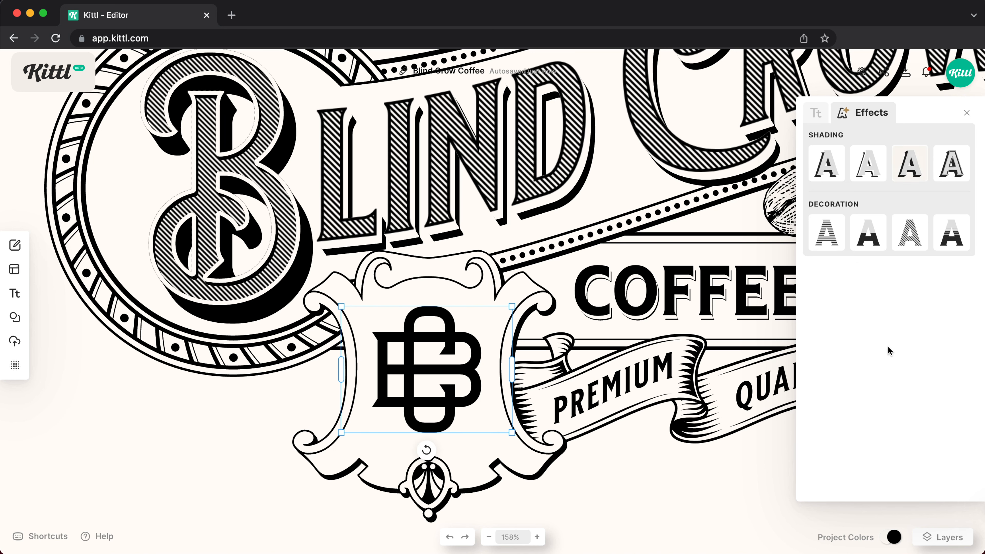
left_click(903, 240)
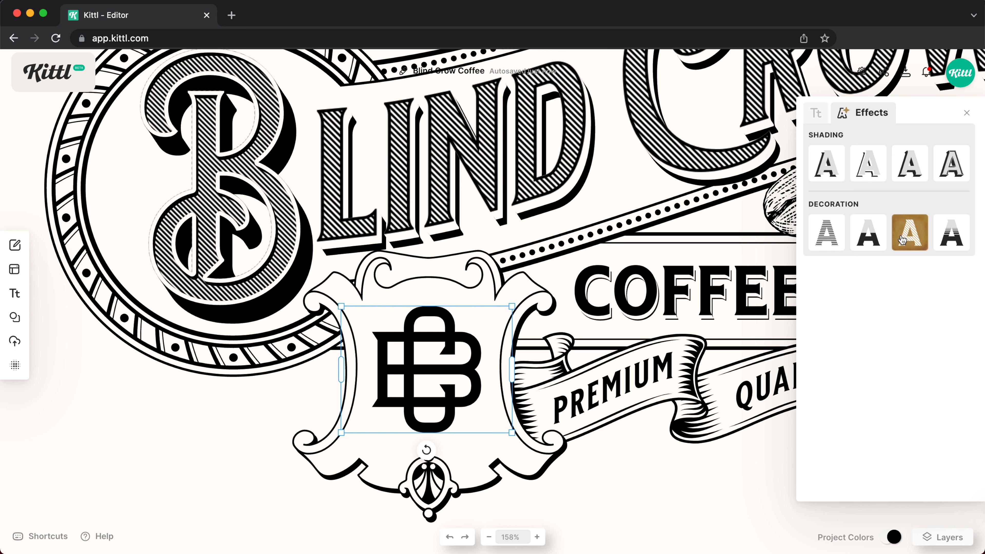
left_click(826, 235)
left_click_drag(856, 293, 793, 299)
left_click_drag(853, 317, 802, 321)
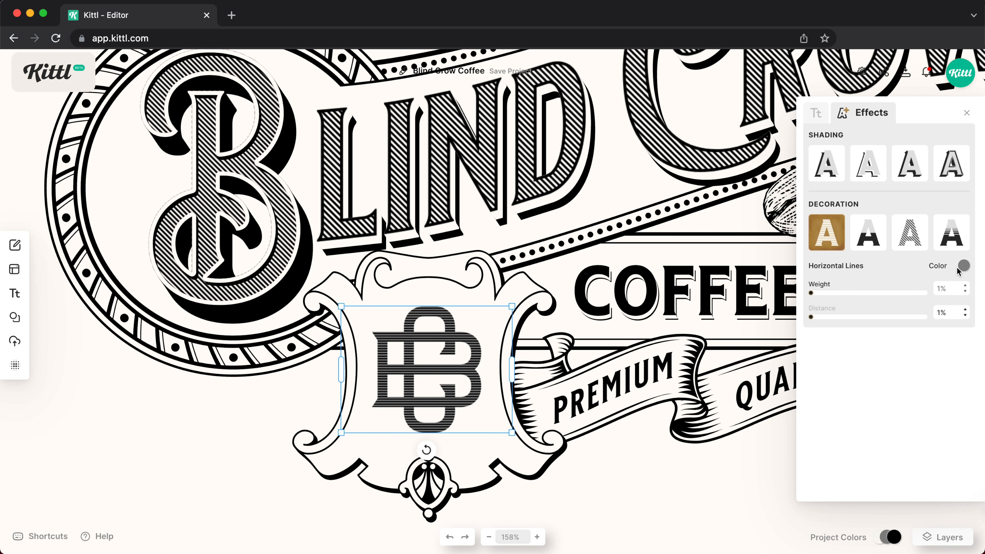
Add a black border to the BC monogram and adjust its weight to about 2.40.
left_click(815, 113)
left_click_drag(829, 180, 830, 181)
left_click(814, 174)
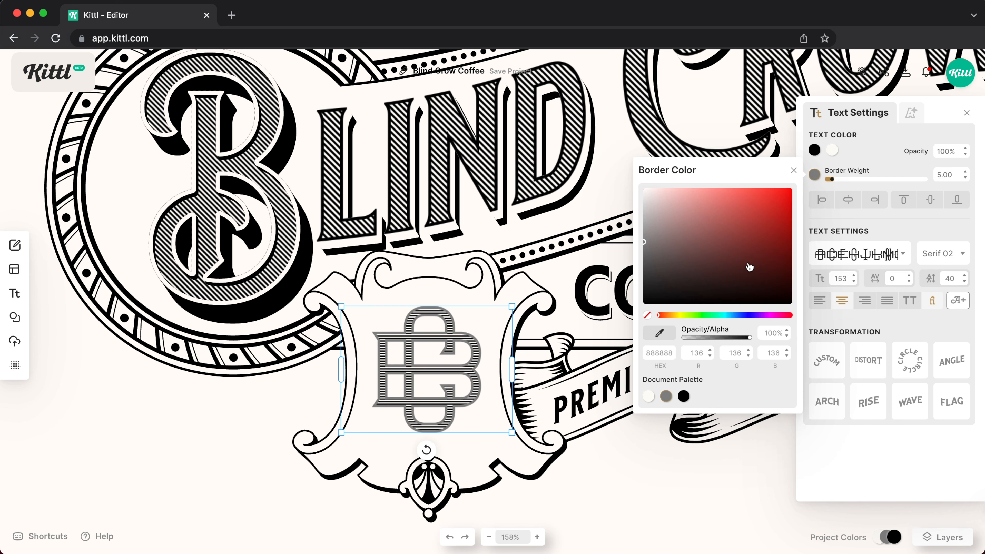
left_click(684, 396)
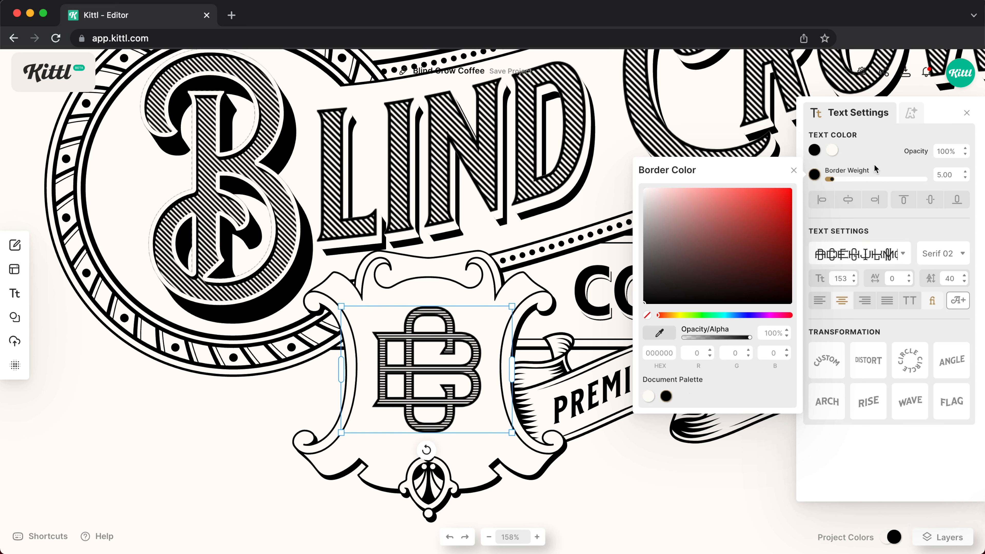
left_click(875, 153)
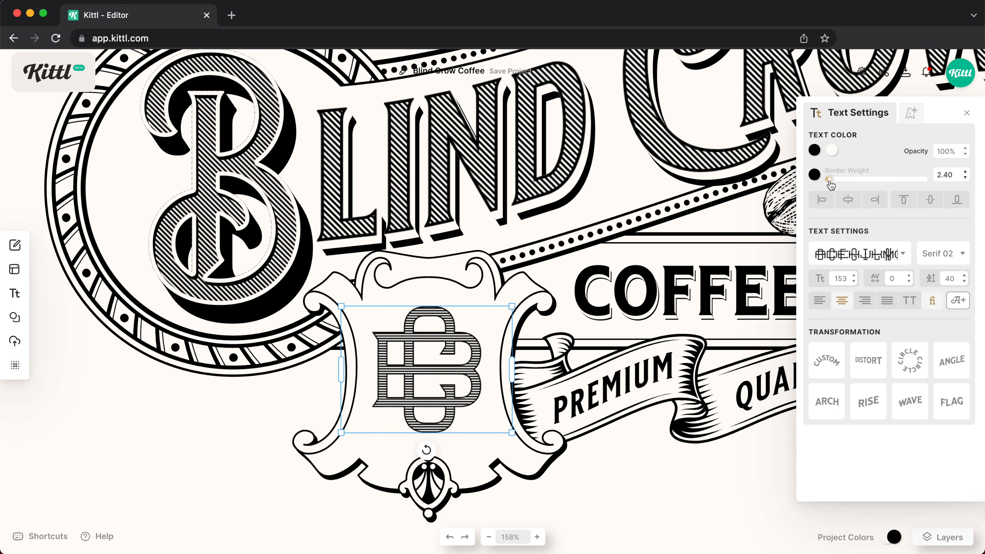
left_click_drag(834, 181, 832, 180)
Add a black Block Shadow with an offset of 1 to the BC monogram.
left_click(910, 113)
left_click(910, 163)
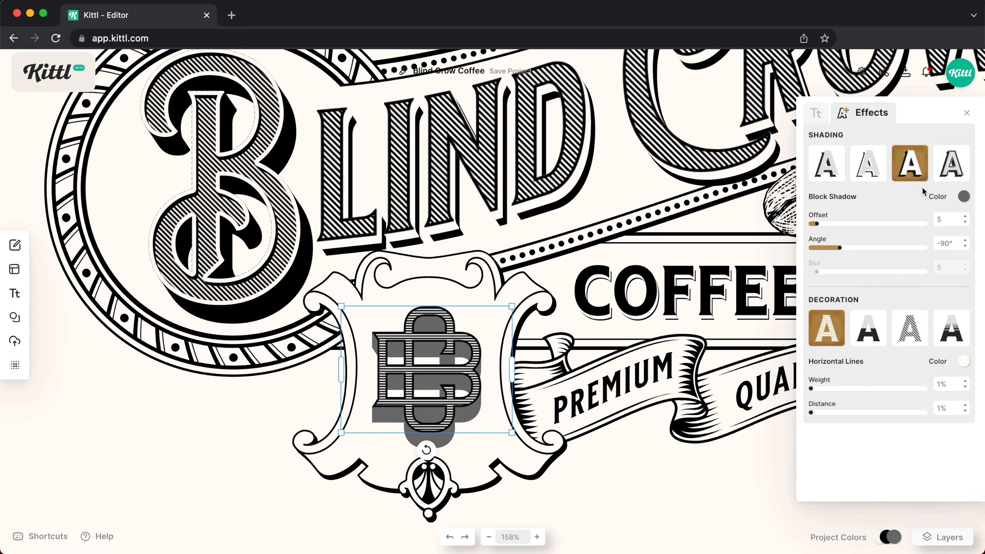
key("Return")
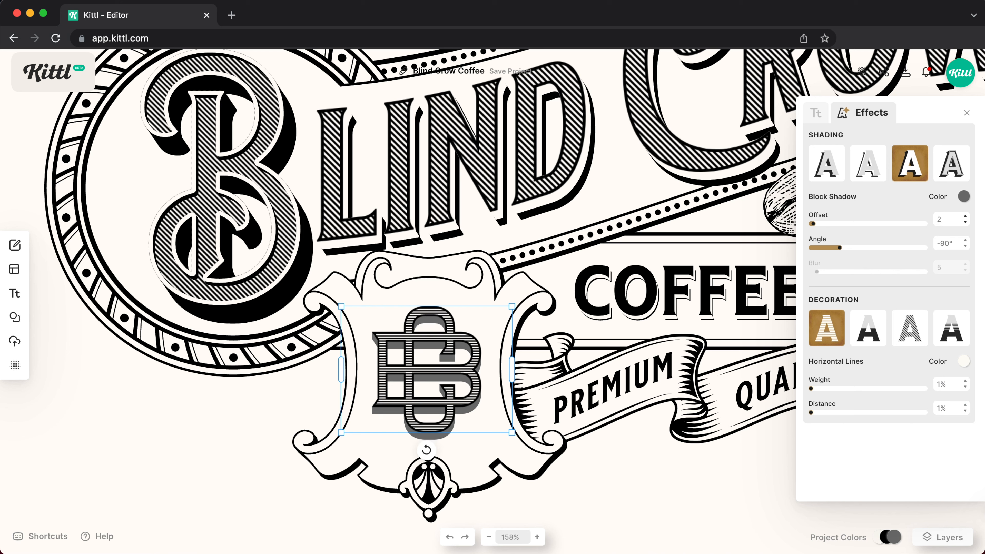
type("1")
key("Return")
left_click(964, 196)
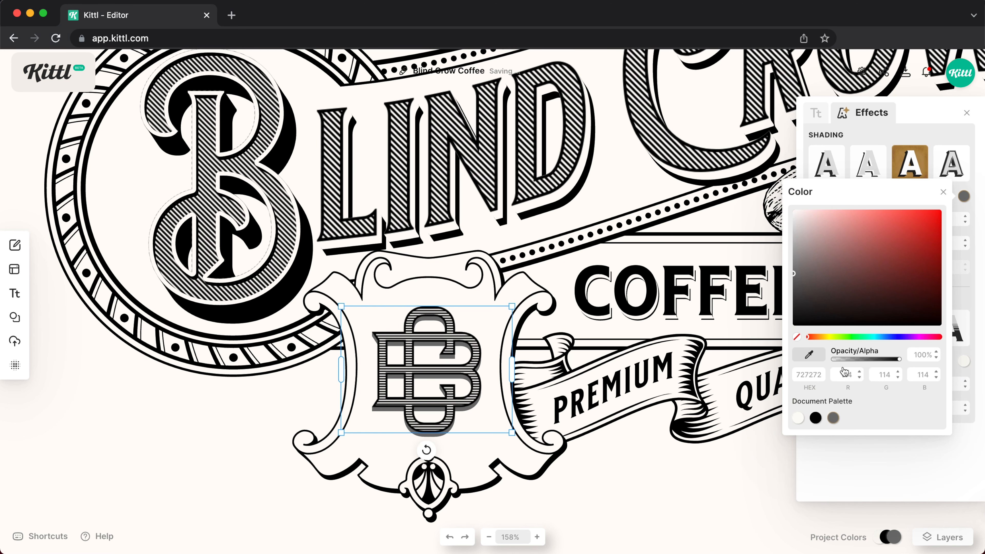
left_click(815, 418)
Nudge the BC monogram slightly upward inside the shield.
left_click(453, 343)
key("Up")
key("Up")
key("Up")
key("Up")
key("Up")
key("Up")
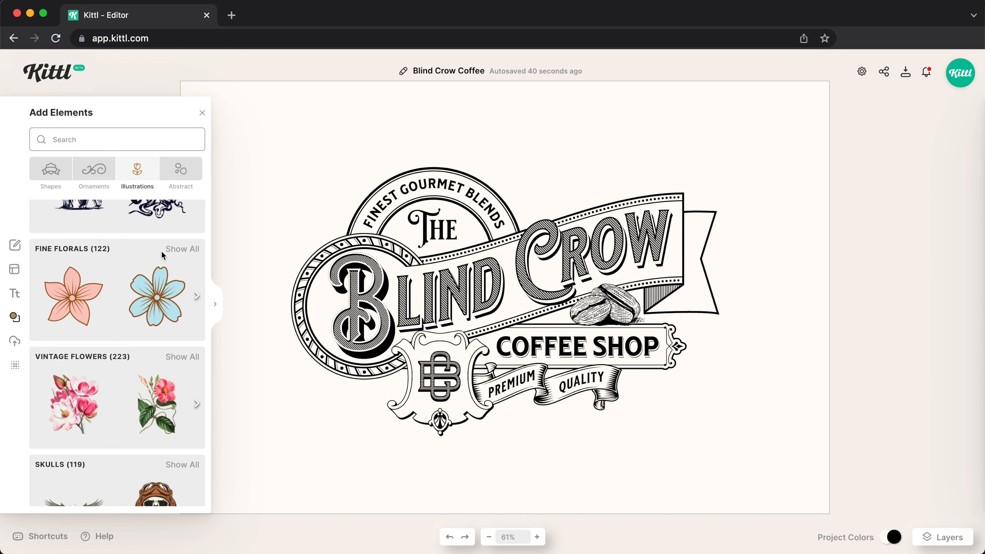
Add a leafy branch from the Fine Florals illustrations and enlarge it over the left side of the round badge.
left_click(187, 248)
scroll(124, 302, "down", 10)
left_click_drag(75, 348, 286, 251)
left_click_drag(312, 287, 368, 364)
left_click_drag(322, 292, 314, 279)
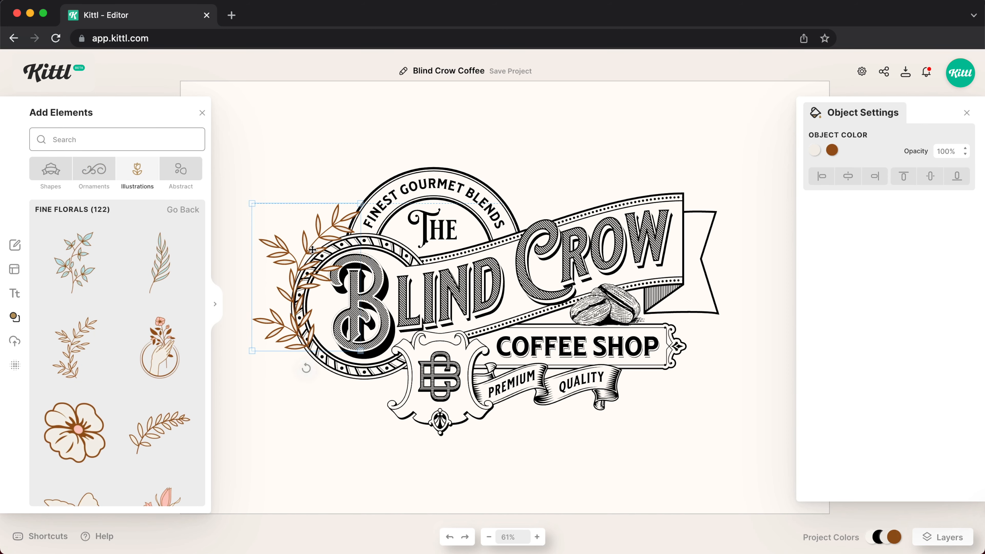
Tilt the leafy branch, send it behind the round badge and recolour both of its colours black.
left_click_drag(305, 368, 328, 365)
right_click(309, 239)
left_click(365, 394)
left_click_drag(318, 225, 314, 237)
left_click(833, 150)
left_click(694, 351)
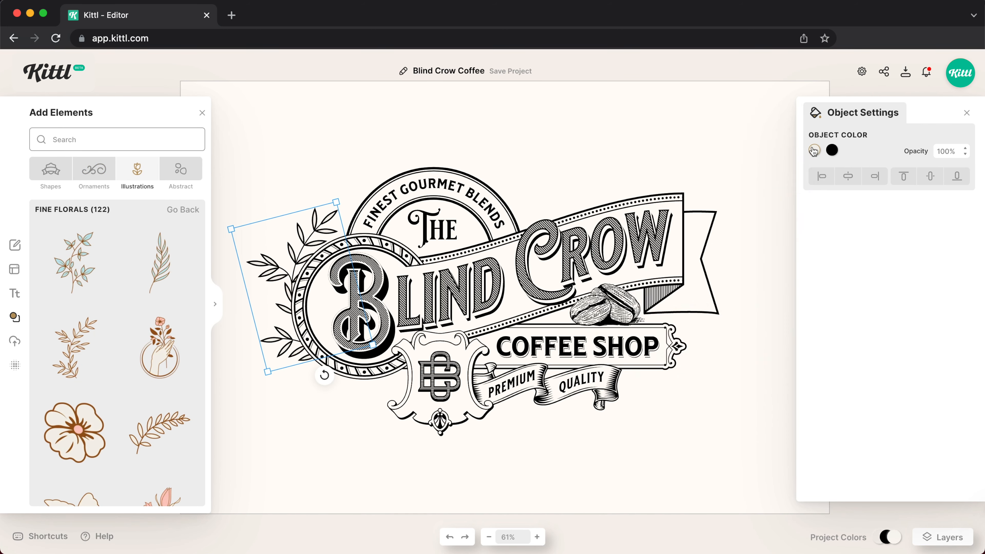
left_click(815, 150)
left_click(677, 351)
Place a second Fine Florals leaf branch above the Crow banner and rotate it to lean over the lettering.
scroll(145, 365, "down", 10)
left_click_drag(113, 410, 549, 189)
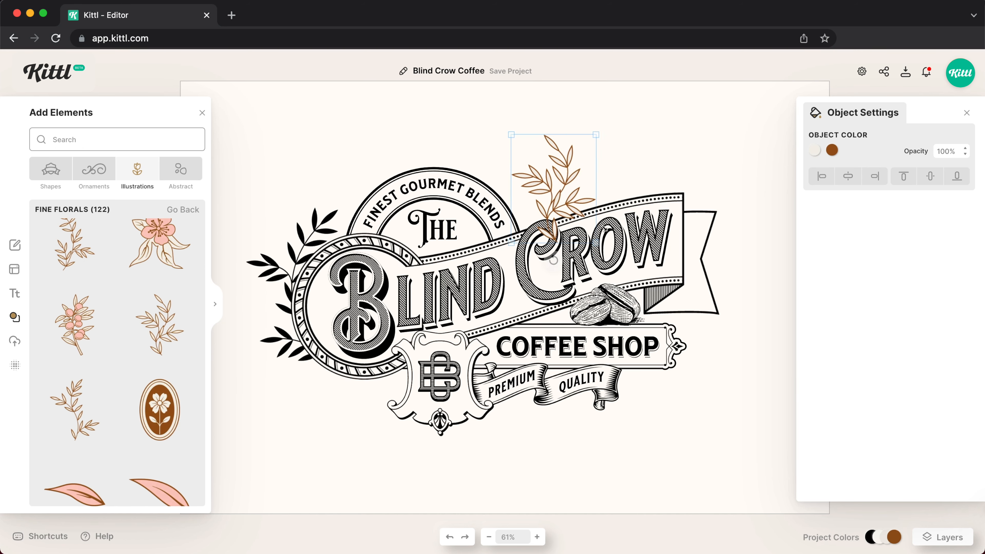
left_click_drag(554, 261, 496, 231)
left_click_drag(580, 188, 572, 209)
Send the upper leaf branch behind the banner, make both of its colours black and fine-tune its rotation.
right_click(571, 206)
left_click(605, 369)
left_click(815, 150)
left_click(648, 371)
left_click(832, 150)
left_click(666, 371)
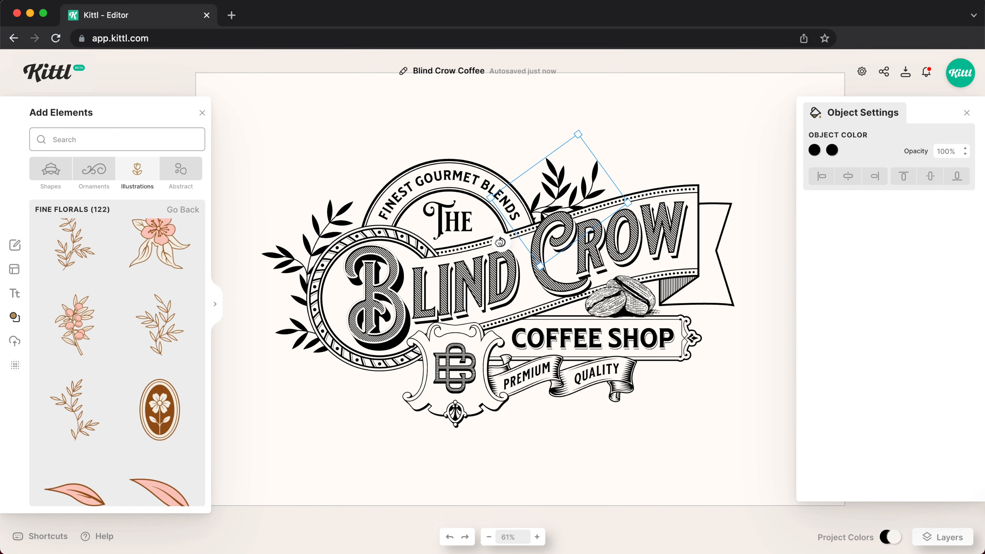
left_click_drag(503, 242, 508, 249)
Duplicate the black leaf branch and position the copy behind the right end of the COFFEE SHOP plate.
left_click_drag(598, 179, 759, 367)
left_click(759, 368)
scroll(759, 367, "up", 1)
left_click(676, 395)
left_click_drag(595, 341, 587, 362)
left_click(380, 494)
Add Fine Florals flowers to the left and upper leaf branches and recolour them black and off-white.
scroll(159, 312, "down", 10)
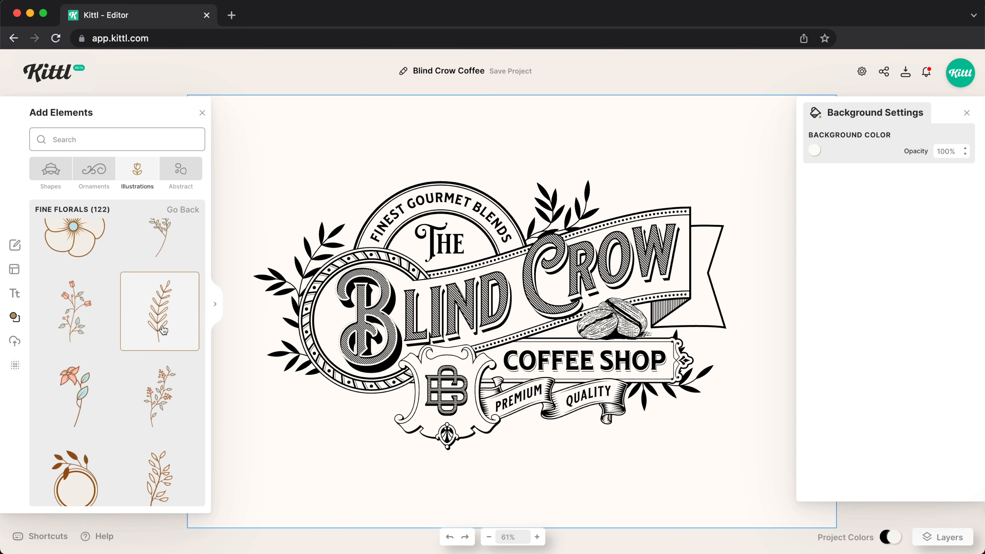
left_click_drag(160, 302, 320, 252)
left_click_drag(305, 265, 294, 306)
left_click_drag(294, 337, 588, 210)
left_click(832, 150)
left_click(667, 371)
left_click(814, 150)
left_click(666, 372)
Adjust the flower above the banner and copy it onto the leaf branch beside the COFFEE SHOP plate.
left_click_drag(558, 220, 590, 240)
left_click_drag(592, 216, 642, 352)
left_click_drag(664, 375, 635, 389)
left_click(497, 495)
left_click(202, 113)
scroll(306, 87, "down", 1)
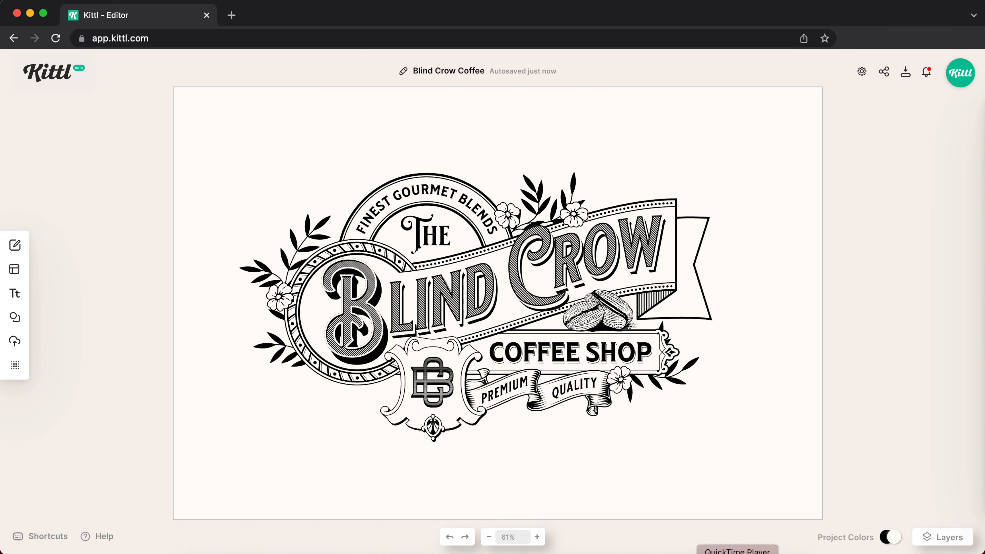
Examine the vintage letterhead and trade card references for how ornaments and florals surround the lettering.
left_click(715, 553)
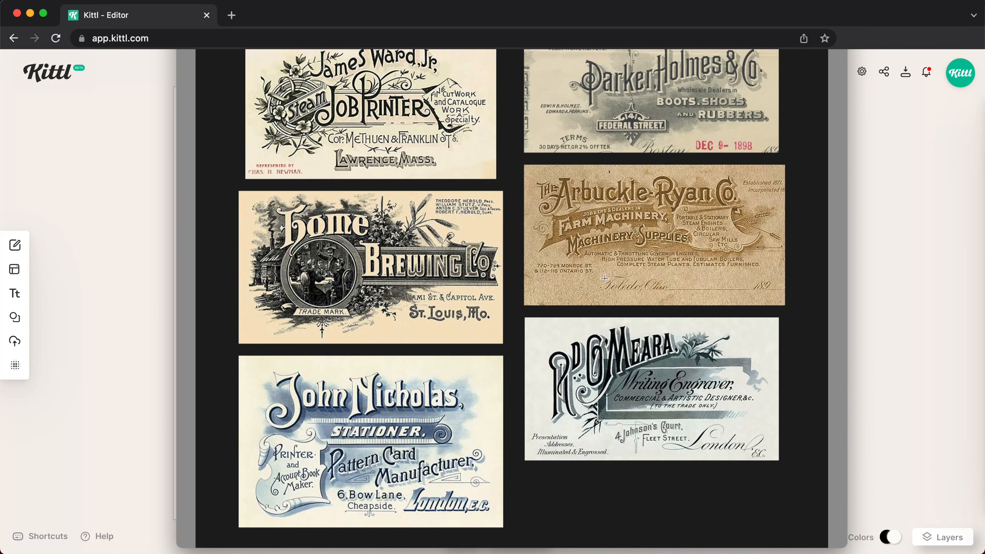
scroll(351, 481, "up", 5)
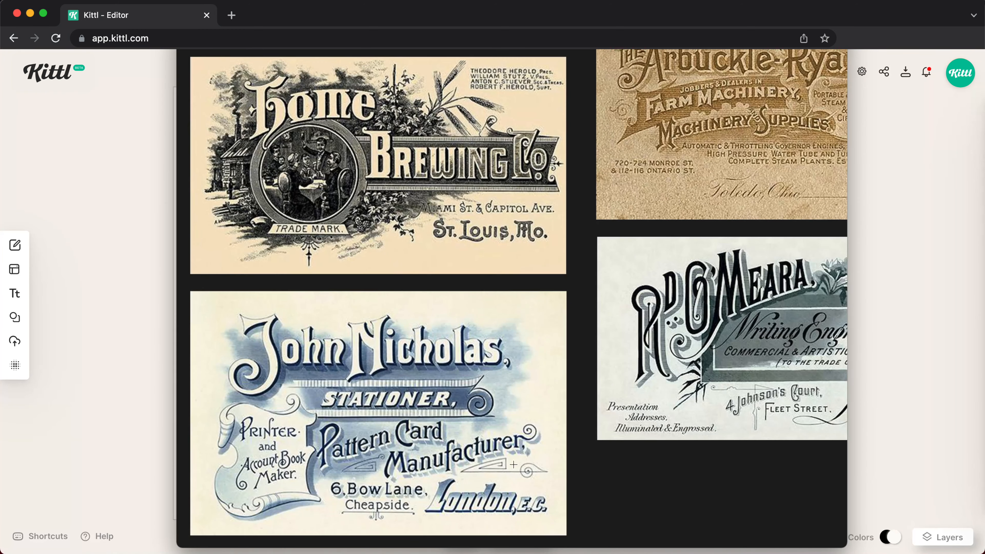
scroll(517, 460, "up", 5)
scroll(518, 460, "right", 7)
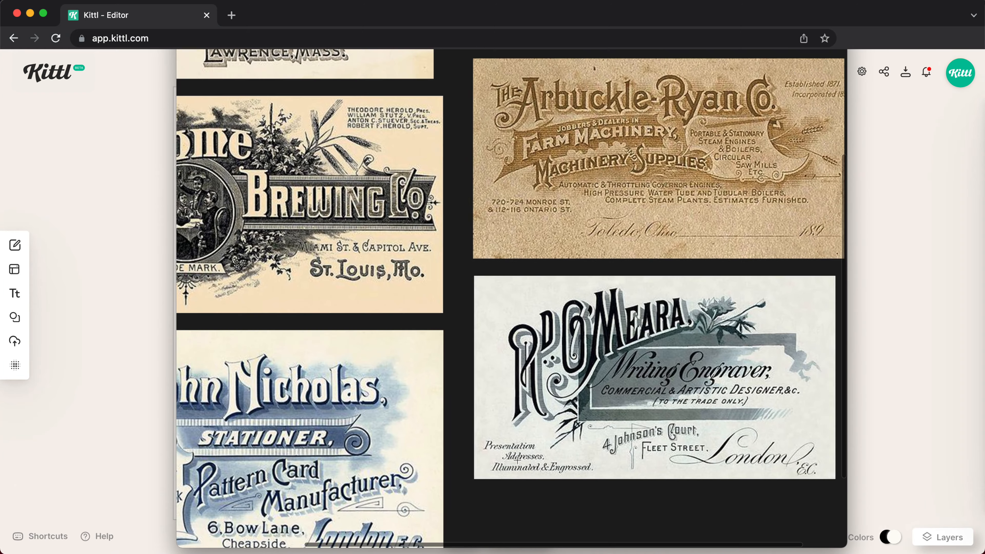
scroll(518, 460, "up", 3)
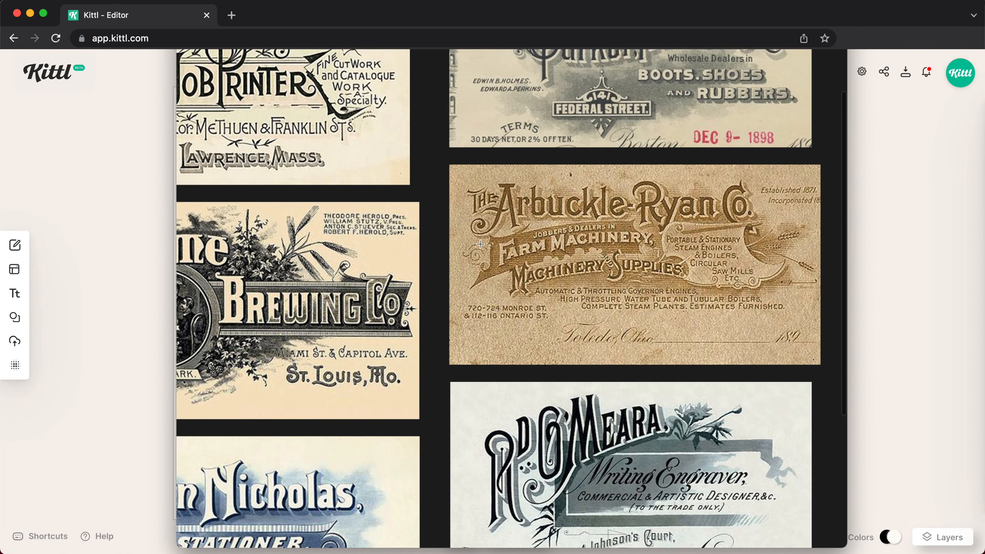
scroll(478, 238, "up", 3)
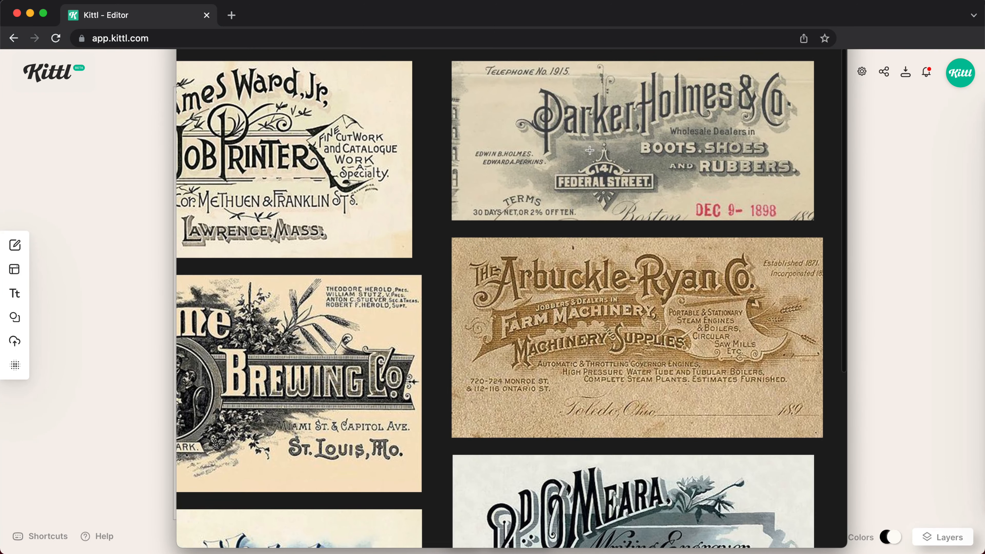
scroll(547, 222, "down", 3)
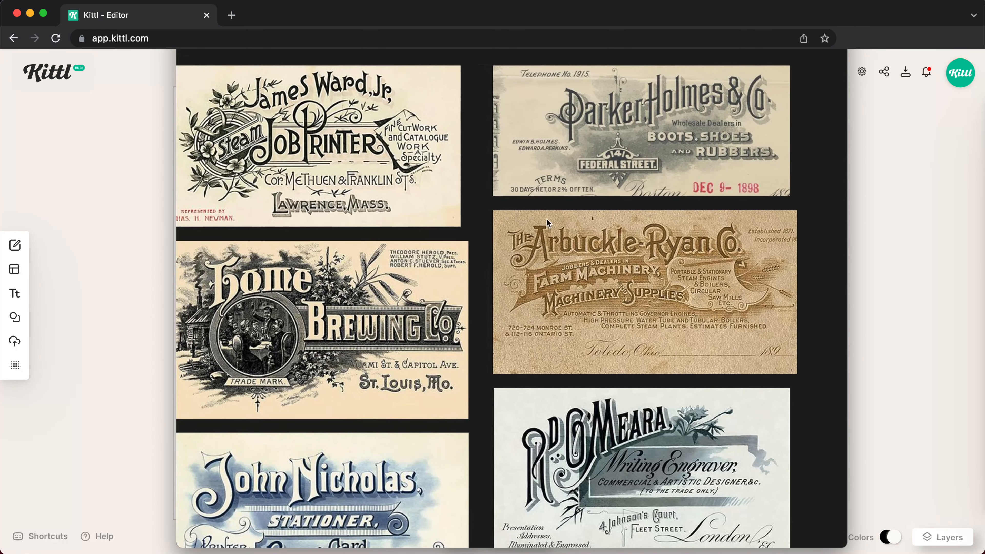
scroll(513, 284, "down", 1)
scroll(513, 285, "left", 1)
scroll(513, 285, "down", 1)
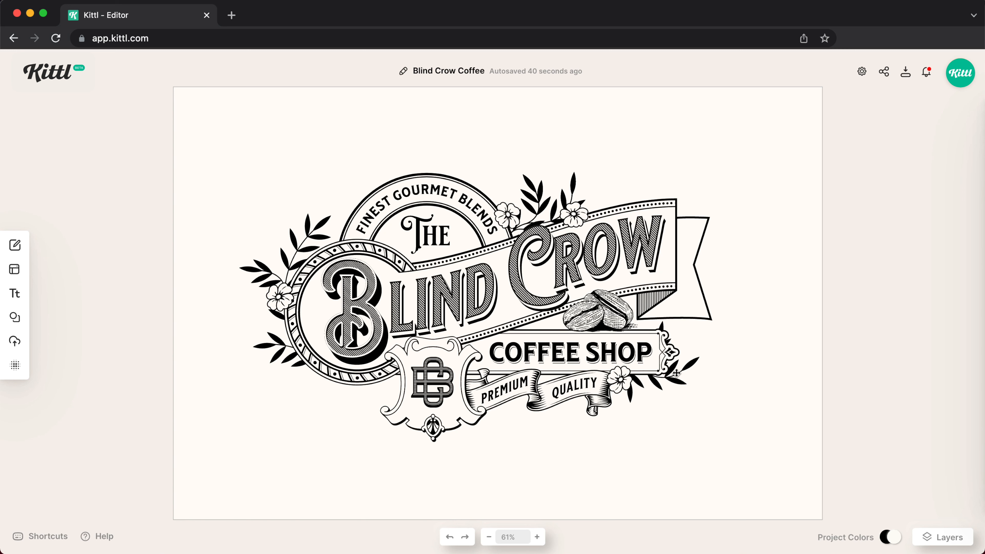
Add a Victorian flourish ornament to the left of the monogram shield, send it behind the artwork and recolour it black.
left_click(14, 318)
left_click(96, 178)
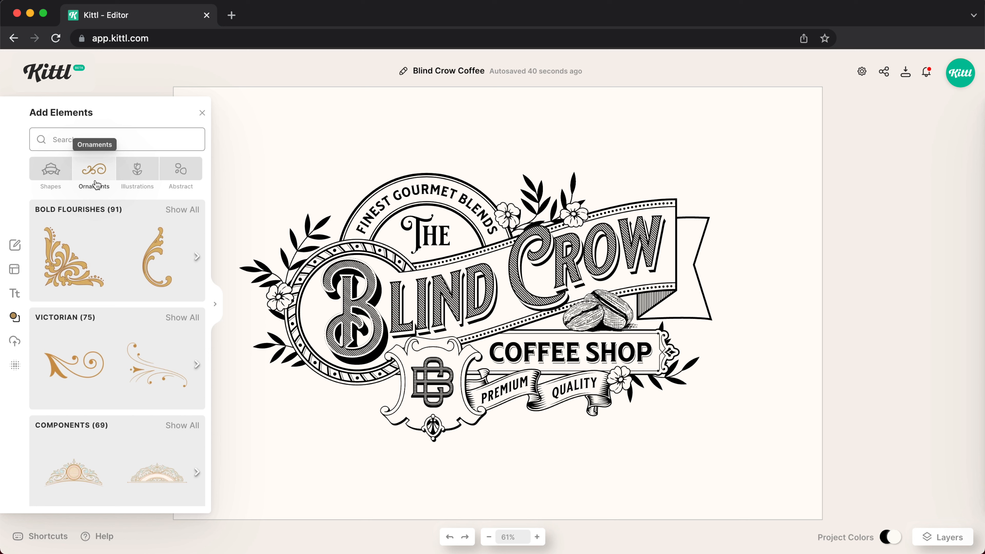
left_click(177, 316)
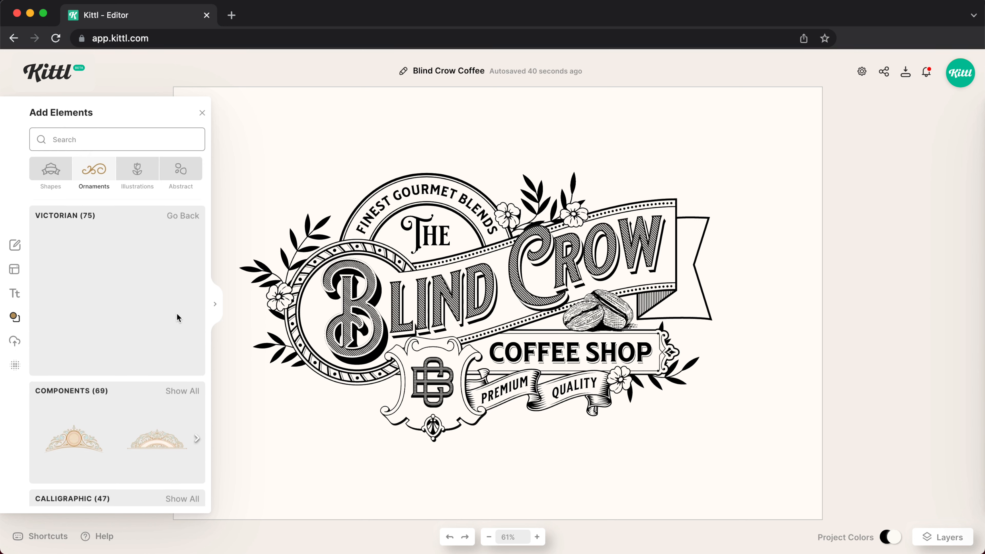
left_click_drag(69, 267, 362, 398)
right_click(334, 412)
left_click(378, 477)
left_click_drag(368, 374, 364, 361)
left_click(814, 151)
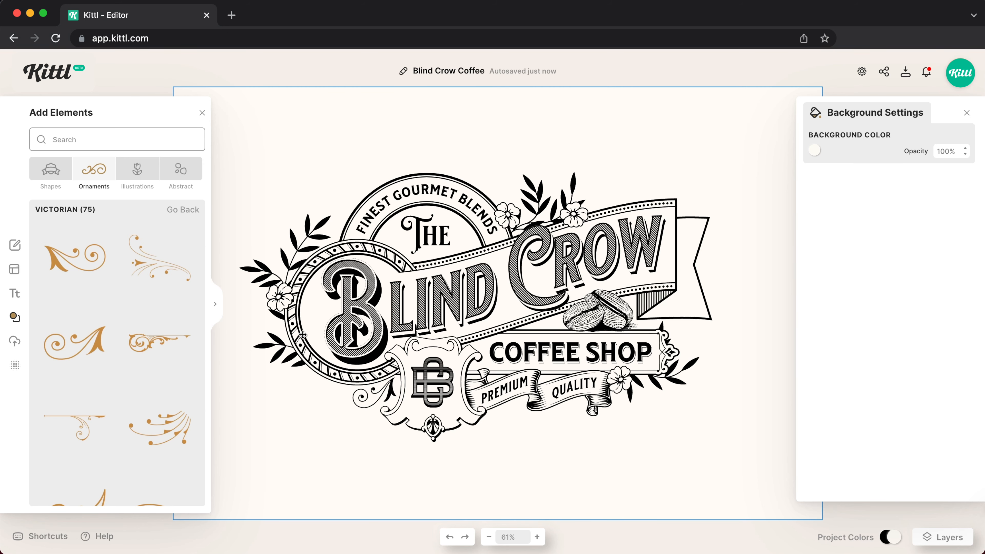
Place a curled Victorian ornament inside the round badge beside the large B and recolour it black.
scroll(72, 335, "down", 5)
left_click_drag(86, 273, 287, 241)
left_click_drag(275, 302, 329, 316)
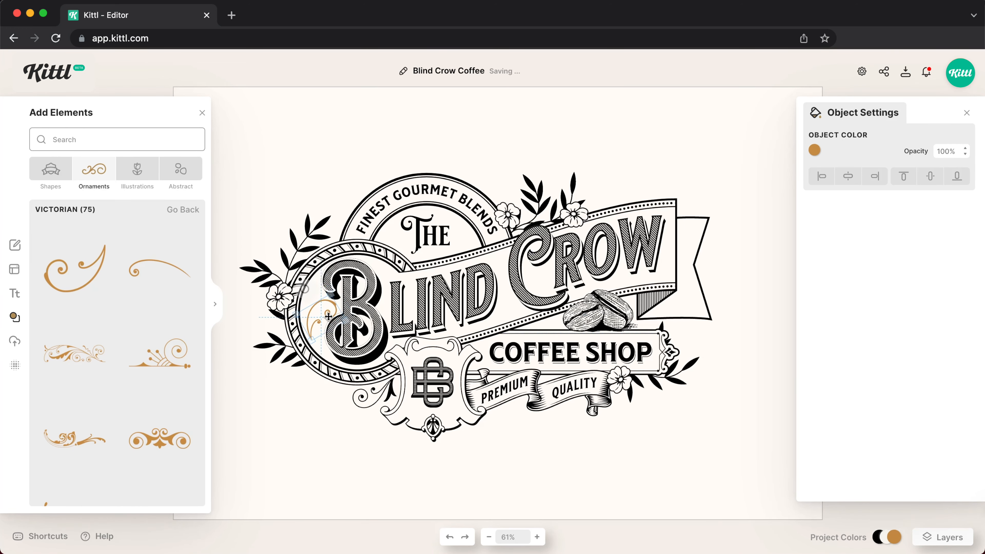
scroll(329, 316, "up", 5)
left_click(815, 150)
left_click(652, 368)
left_click(228, 345)
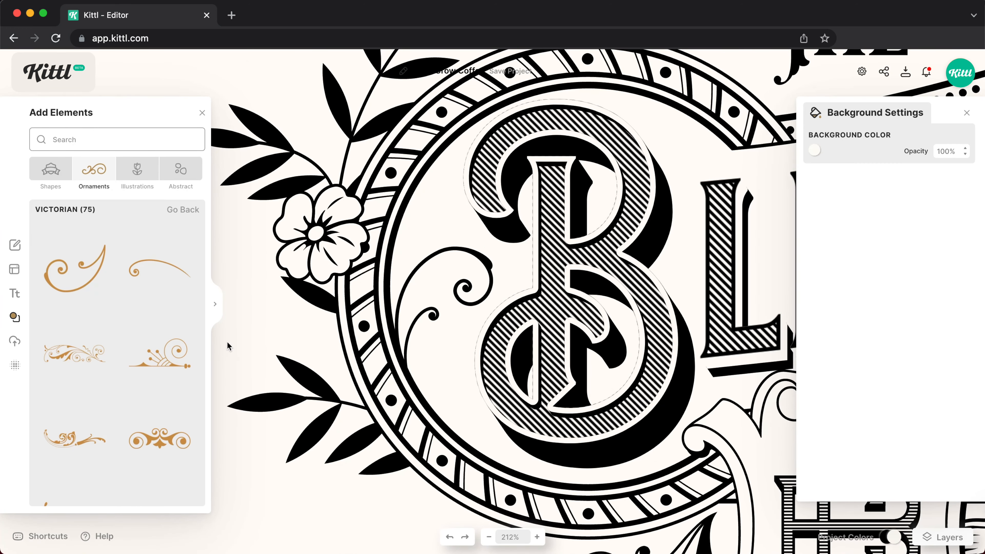
Review the vintage trade card references again for lettering and filler ornament details.
scroll(228, 345, "down", 10)
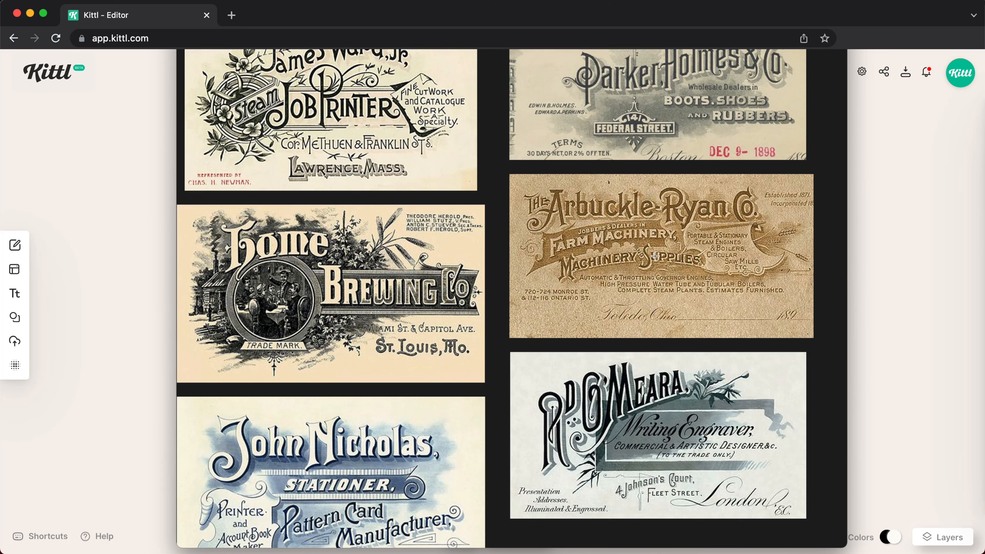
scroll(661, 318, "up", 3)
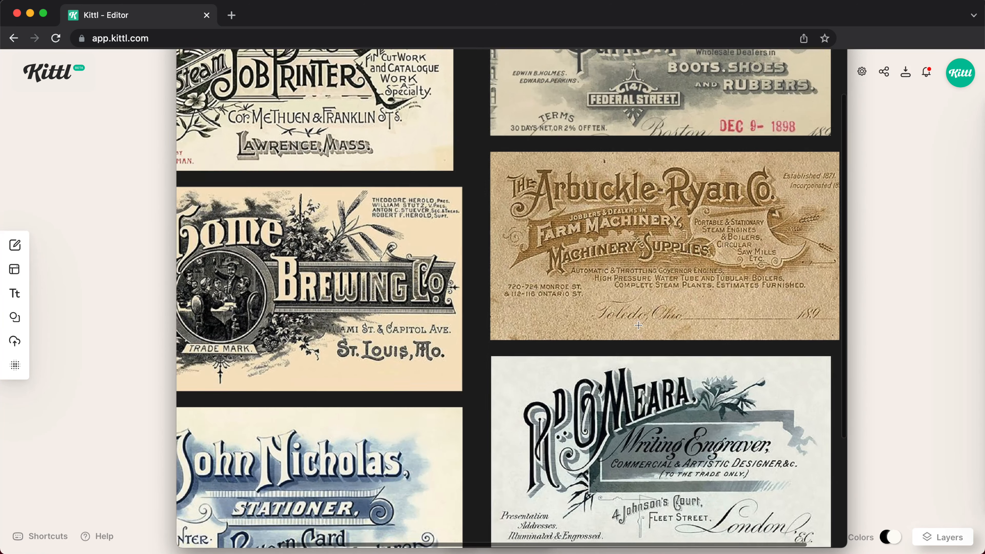
scroll(672, 311, "down", 5)
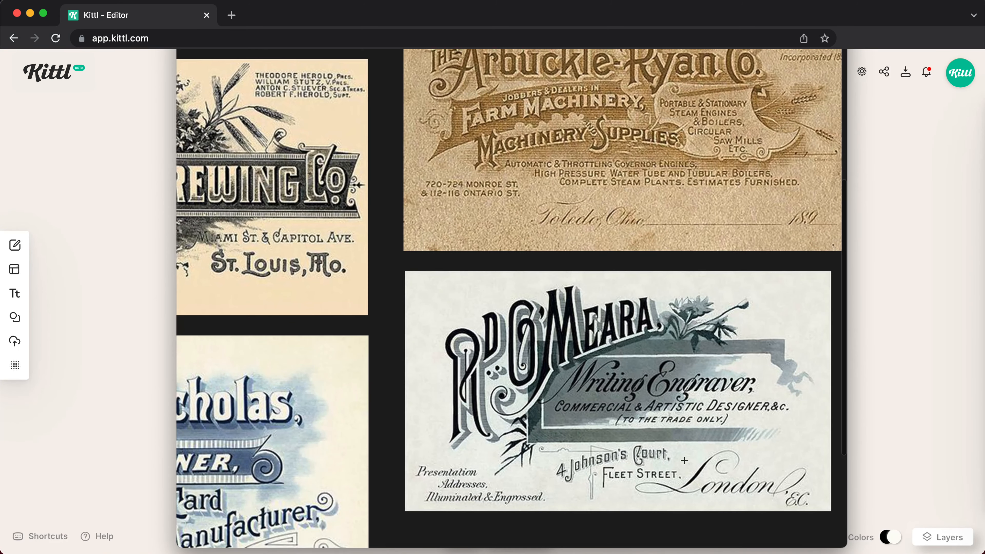
scroll(728, 457, "left", 10)
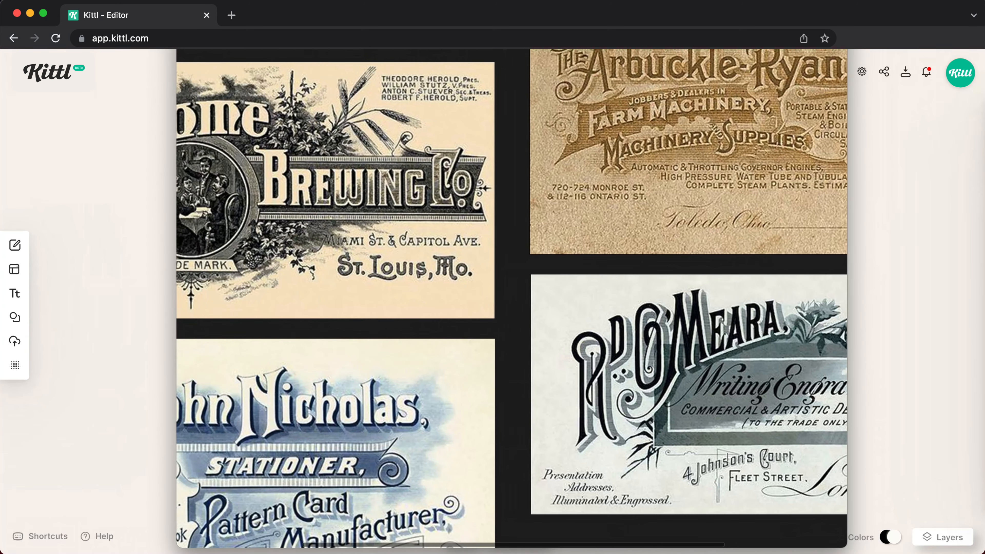
scroll(728, 457, "up", 5)
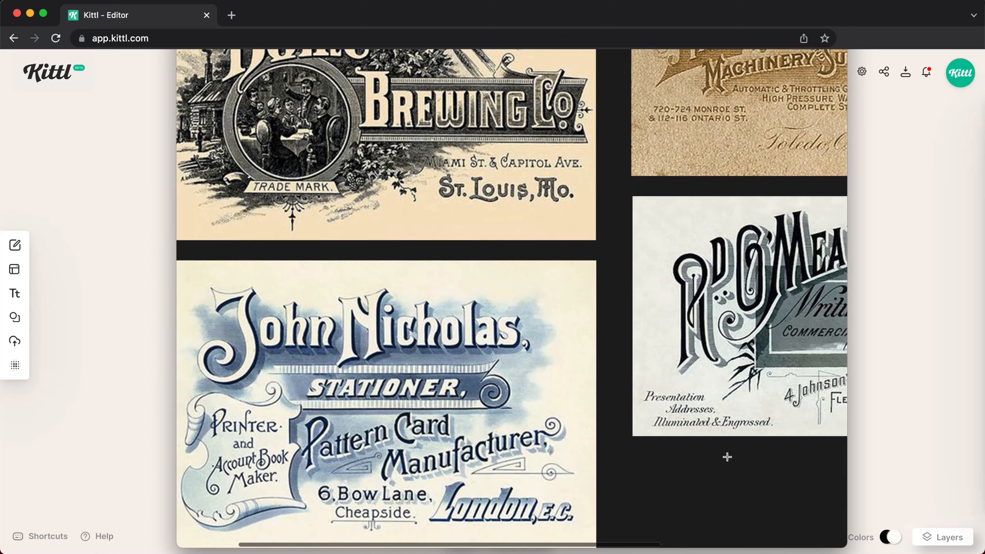
Return from the reference cards to the logo and add a headline text box below the Premium Quality ribbon.
scroll(727, 457, "up", 4)
scroll(679, 87, "right", 6)
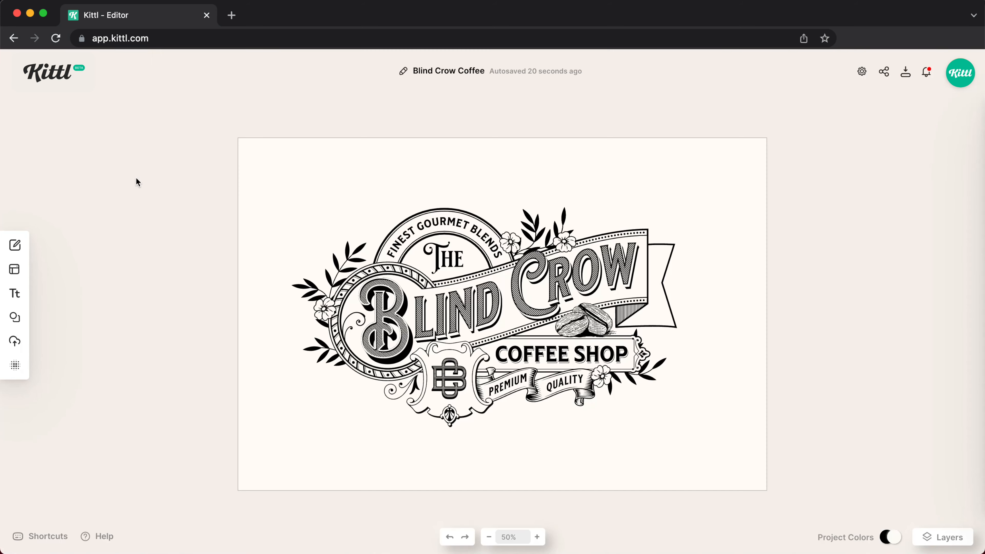
scroll(502, 445, "up", 5)
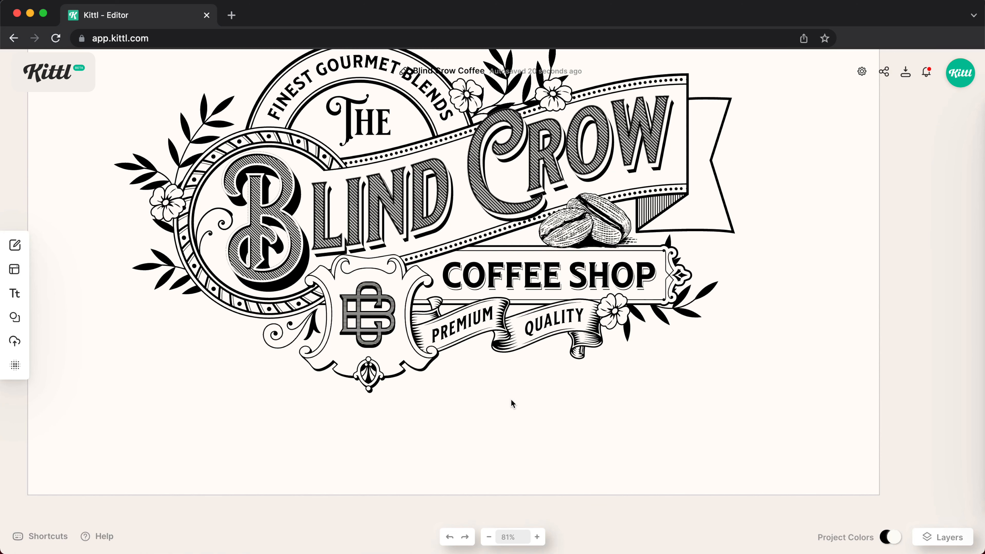
key("t")
left_click_drag(495, 303, 725, 372)
double_click(593, 371)
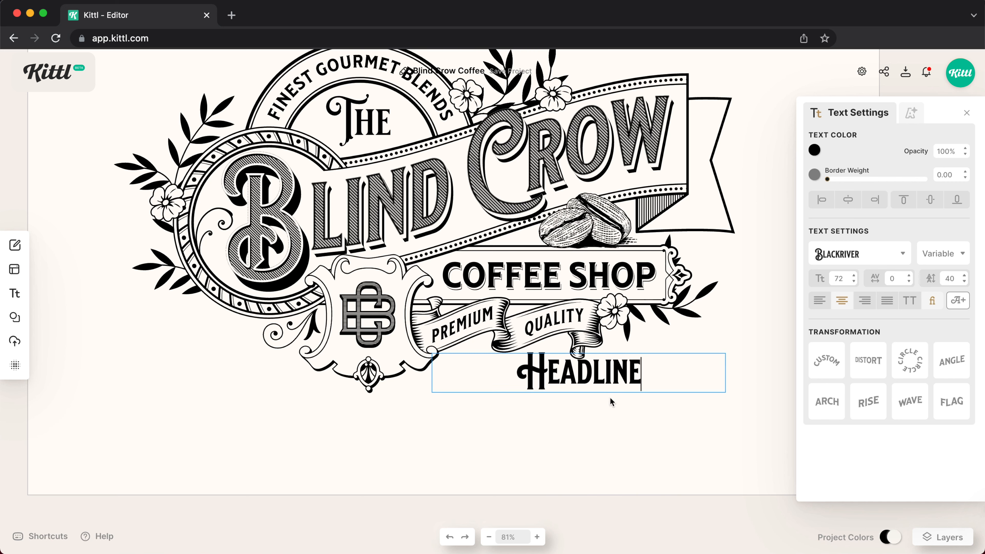
Replace the new text box's placeholder with "Established 1984".
key("super+a")
type("Est")
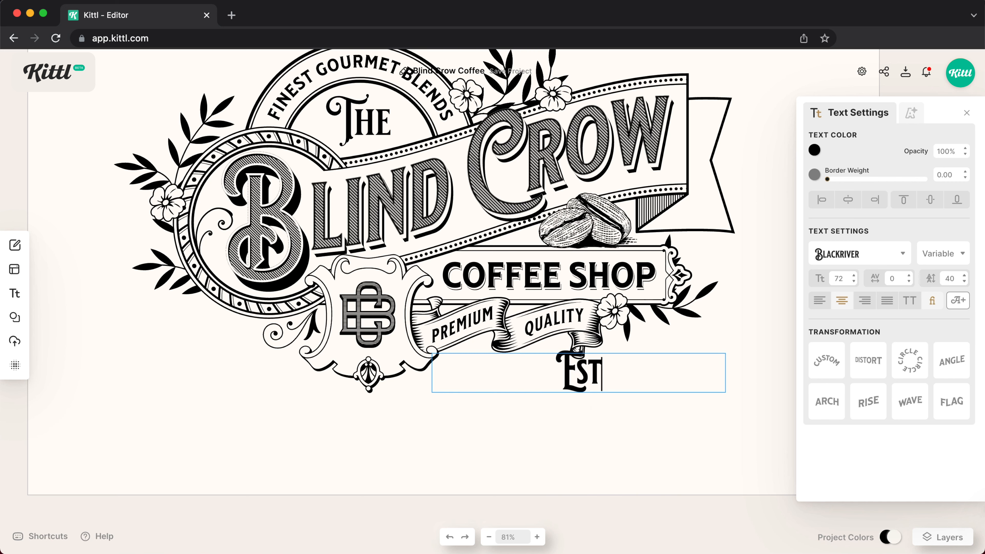
type("ablished")
key("BackSpace")
type("ed")
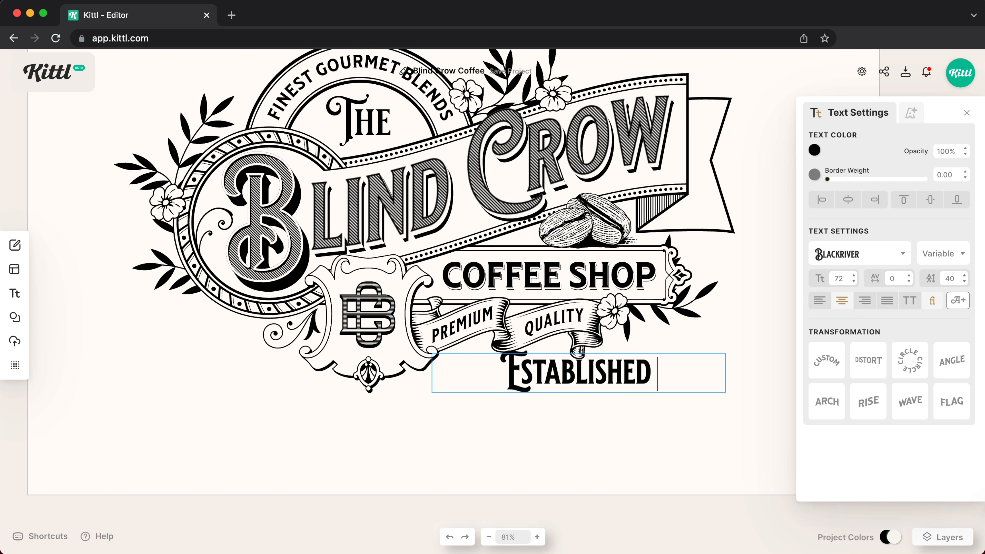
type(" 1984")
key("Escape")
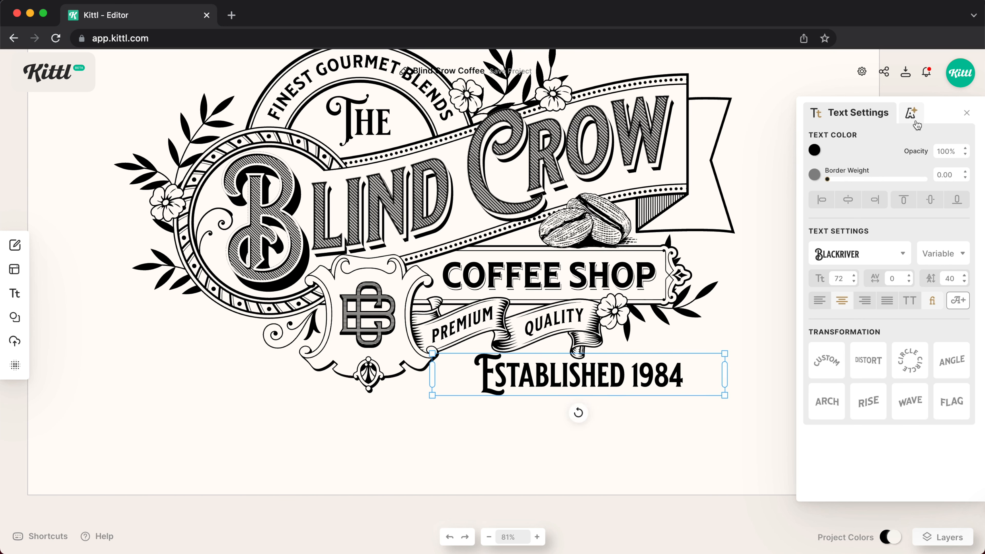
Compare script typefaces on the "Established 1984" line and set it in Ballet.
left_click(880, 251)
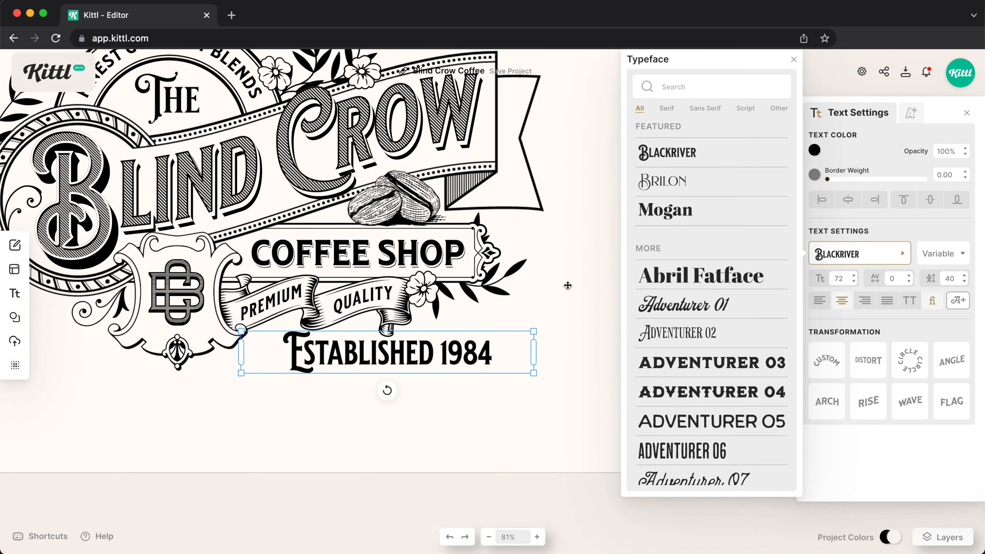
left_click(747, 109)
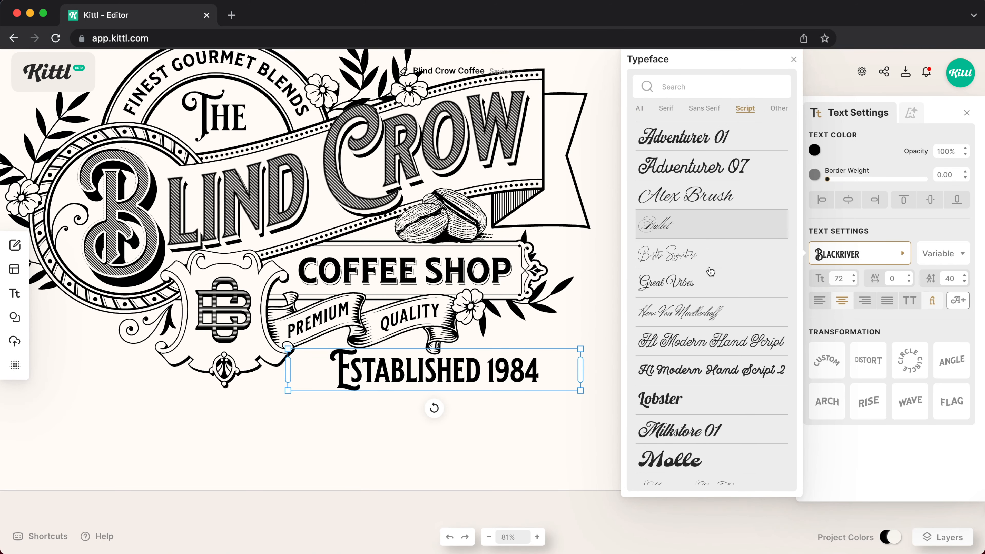
scroll(709, 264, "down", 3)
left_click(717, 380)
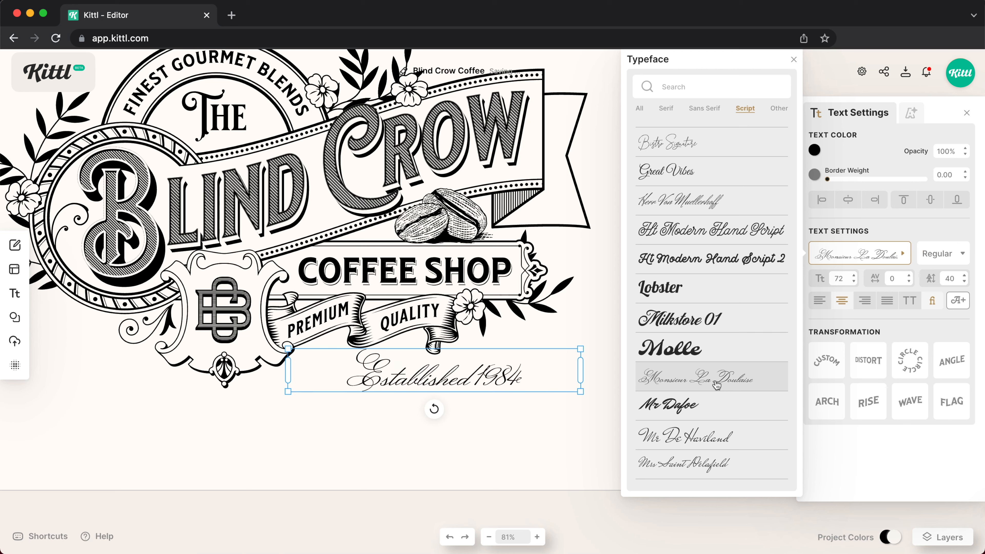
scroll(709, 384, "down", 5)
left_click(694, 383)
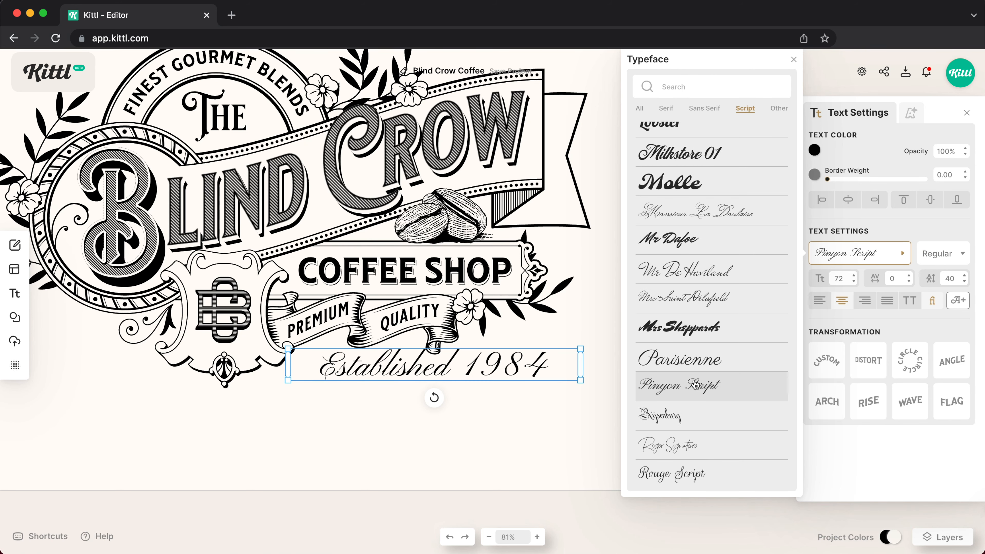
scroll(694, 384, "down", 2)
scroll(694, 384, "up", 8)
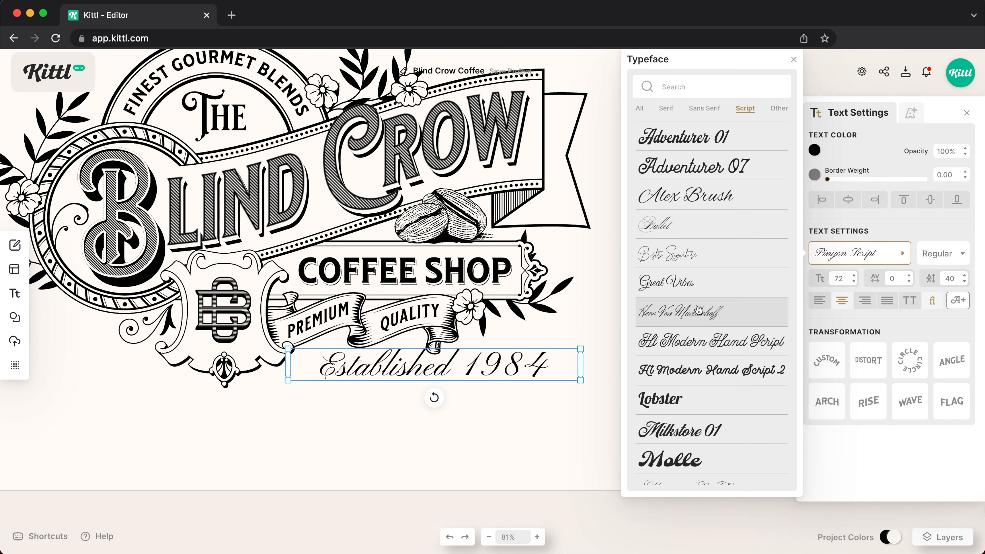
left_click(698, 310)
left_click(685, 230)
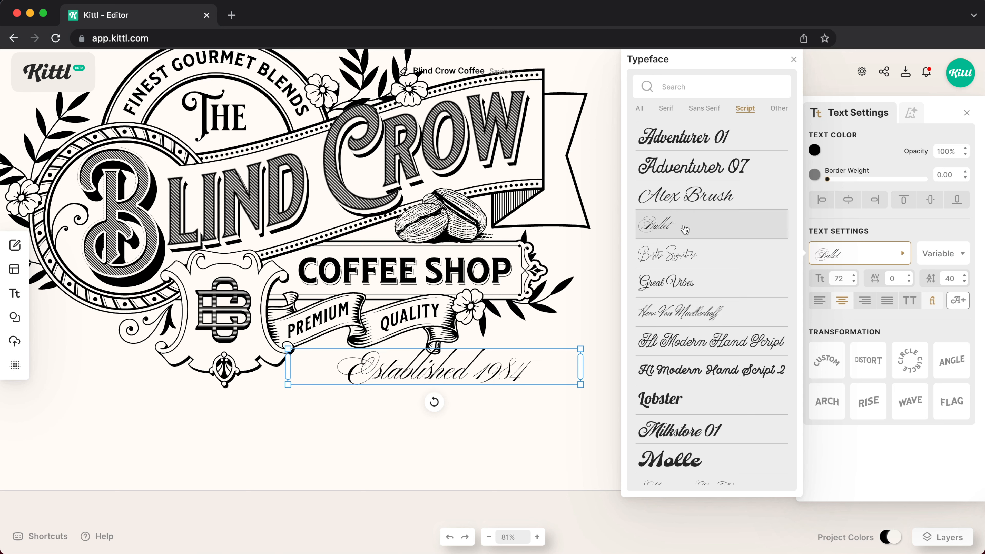
left_click(794, 61)
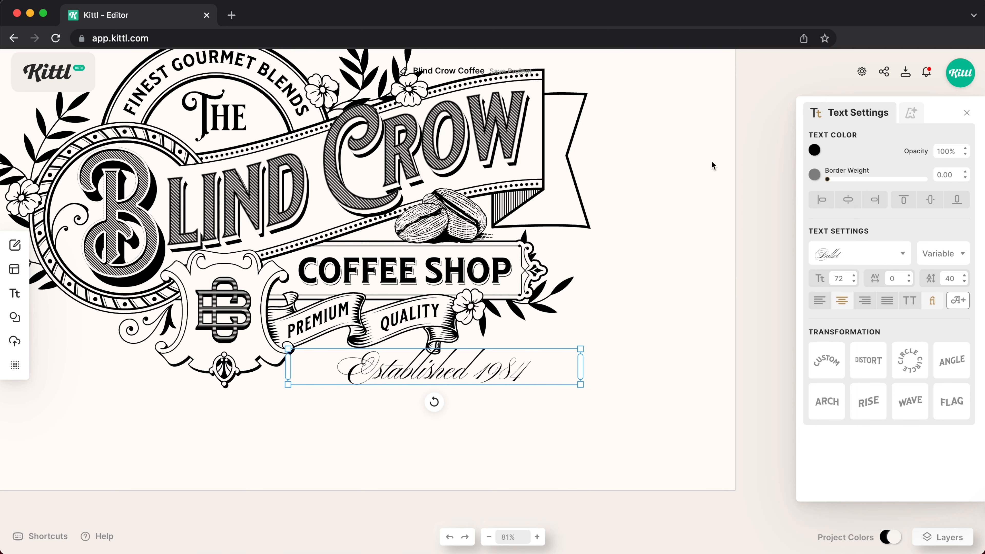
Move the "Established 1984" line closer to the monogram shield, beneath the Premium Quality ribbon.
left_click_drag(488, 382, 465, 385)
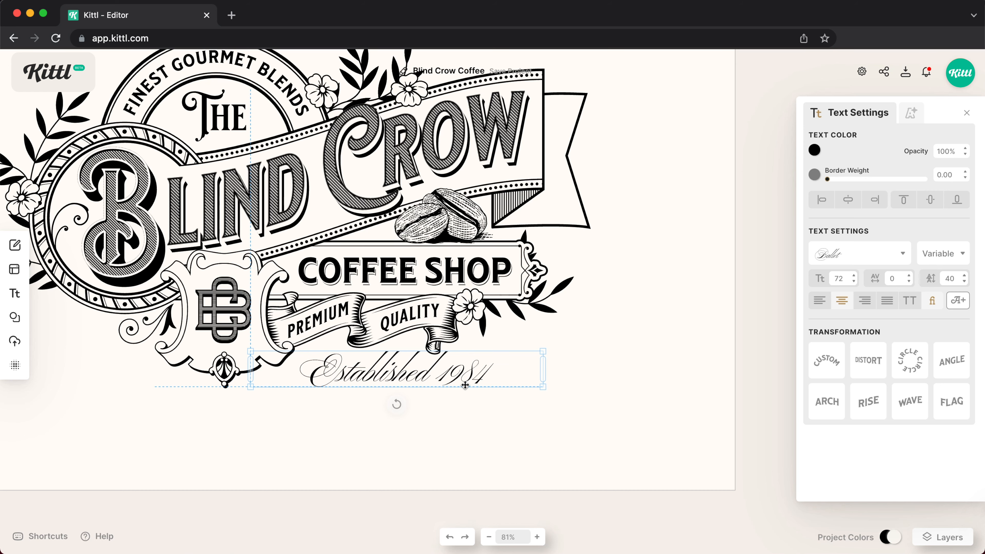
scroll(482, 419, "down", 5)
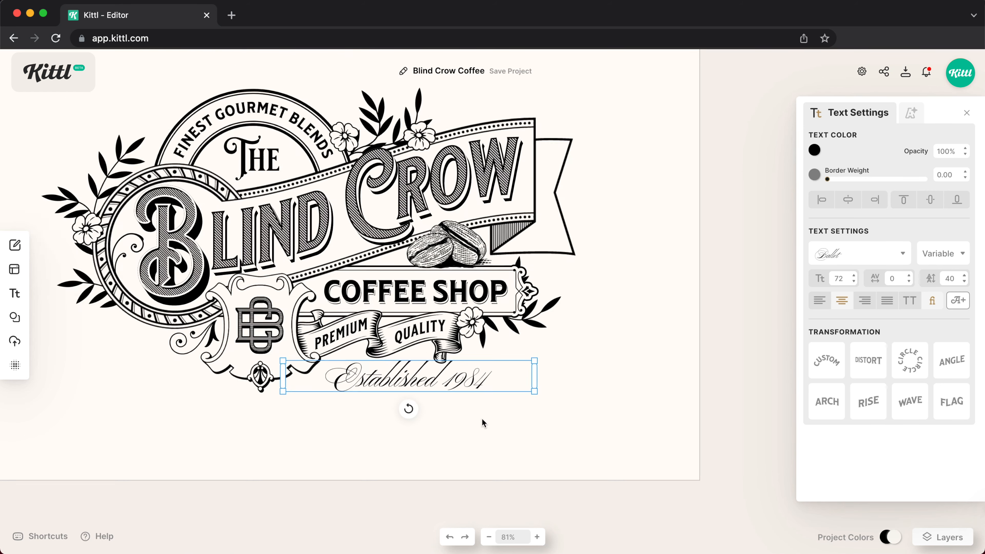
scroll(468, 429, "up", 5)
left_click(468, 429)
scroll(468, 429, "up", 2)
scroll(500, 369, "up", 2)
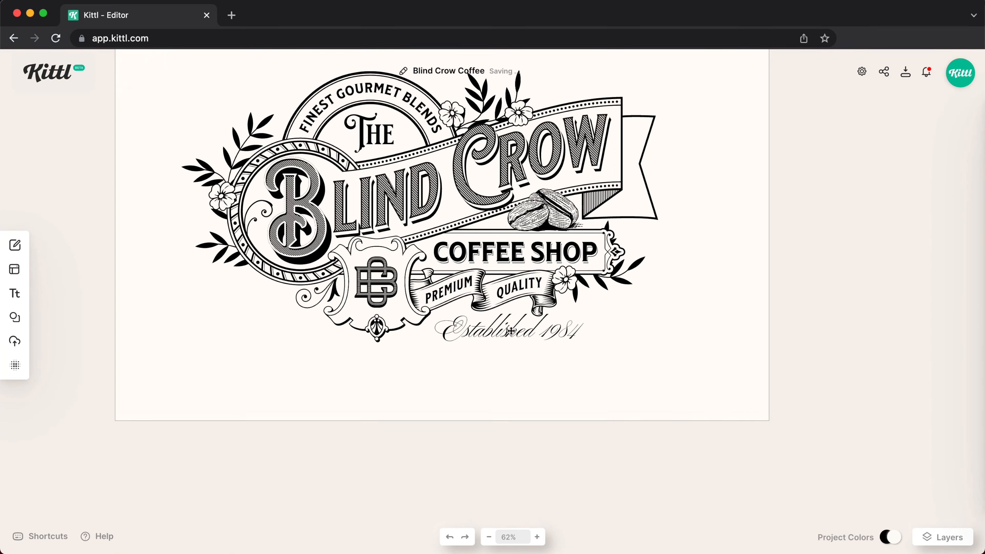
Nudge and scale down the script line beneath the ribbon, and change its wording to "Established in 1984".
left_click(512, 331)
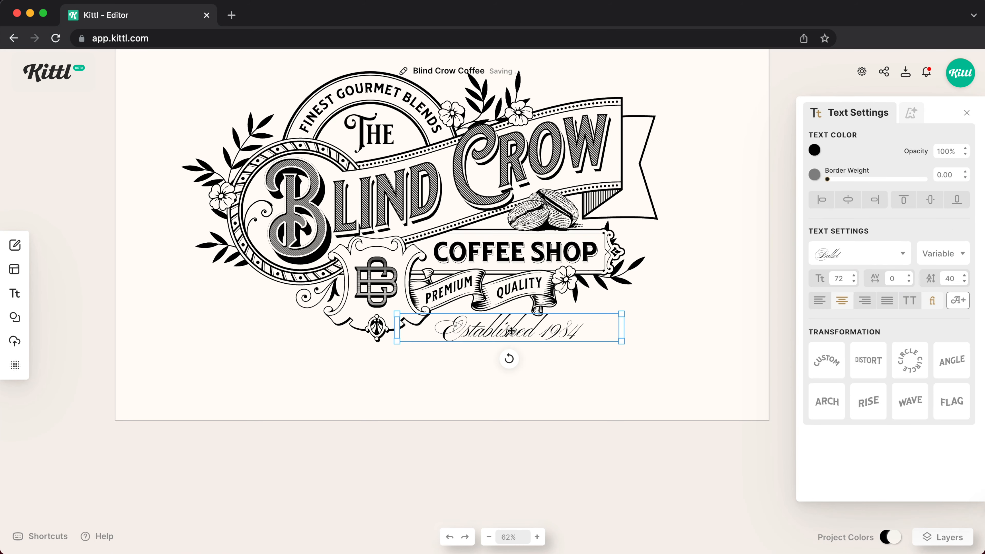
left_click_drag(512, 331, 505, 331)
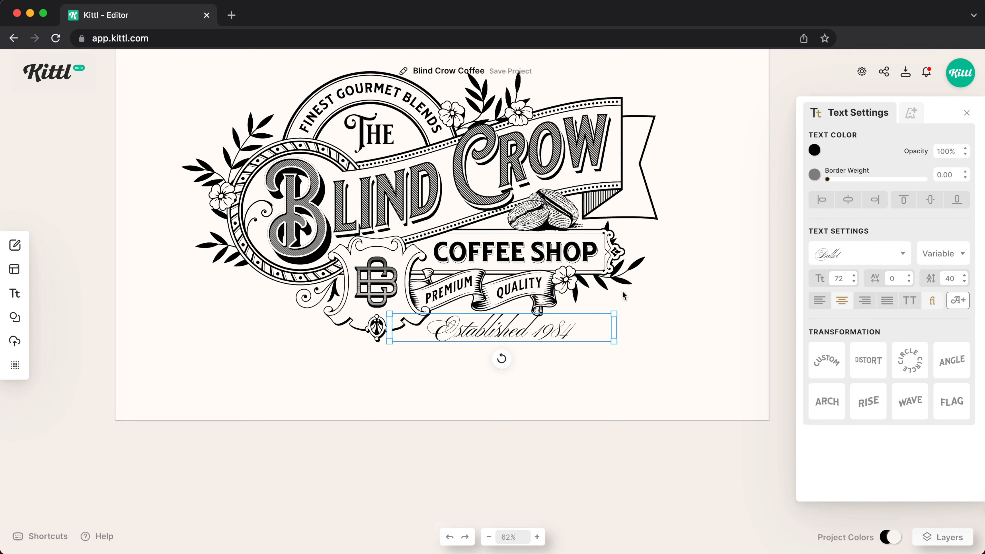
left_click_drag(615, 310, 590, 313)
left_click(580, 329)
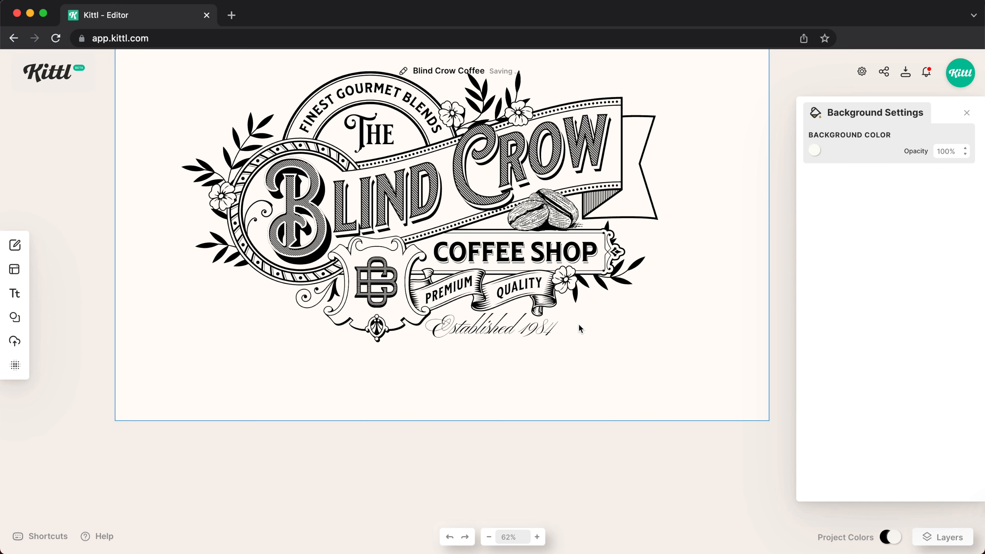
left_click(534, 463)
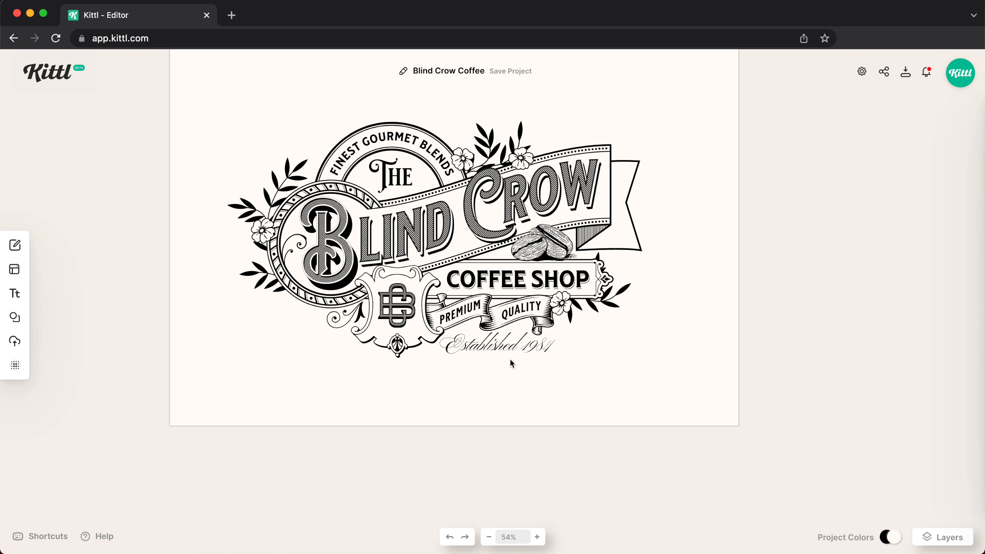
double_click(520, 347)
type("in")
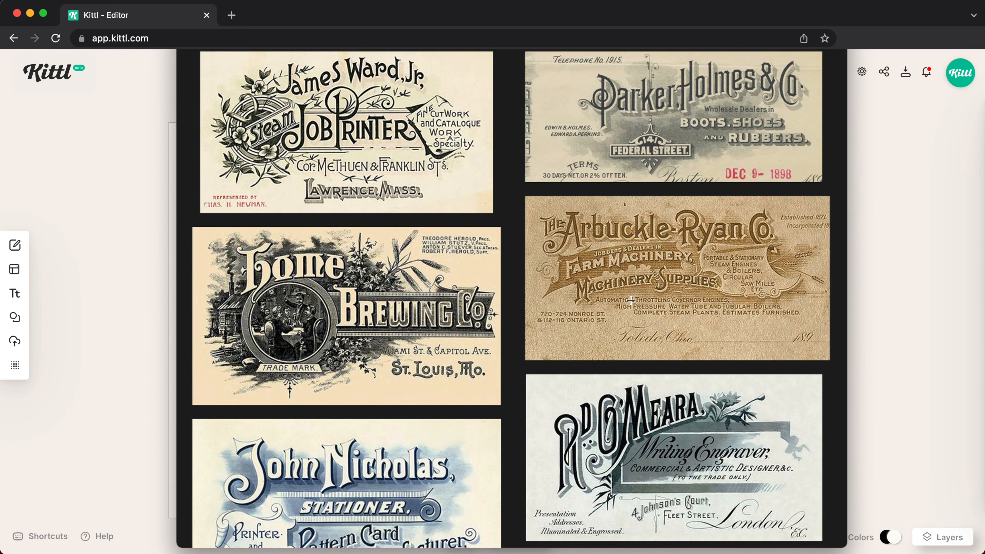
Examine the vintage trade card references for the shading and clouds behind the lettering.
scroll(390, 395, "up", 5)
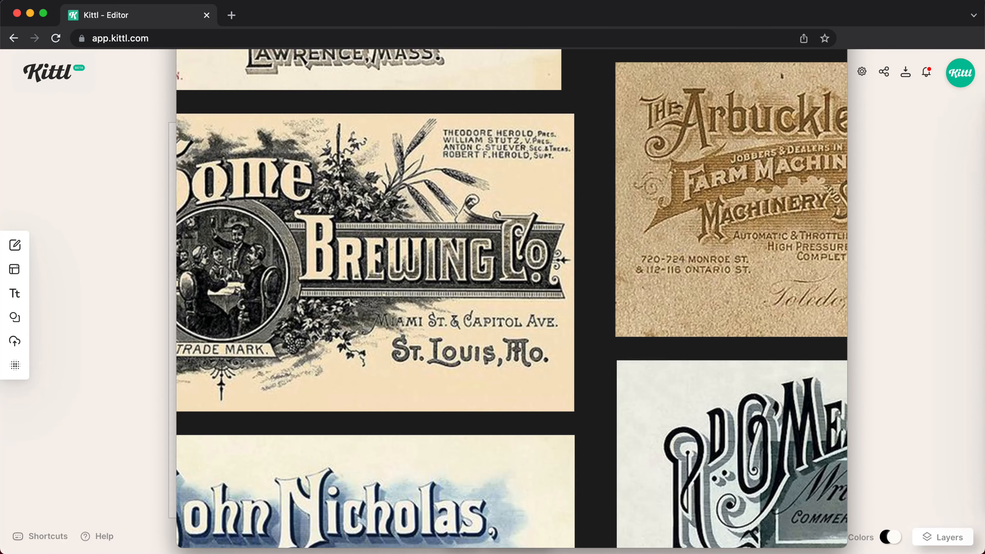
scroll(614, 232, "right", 5)
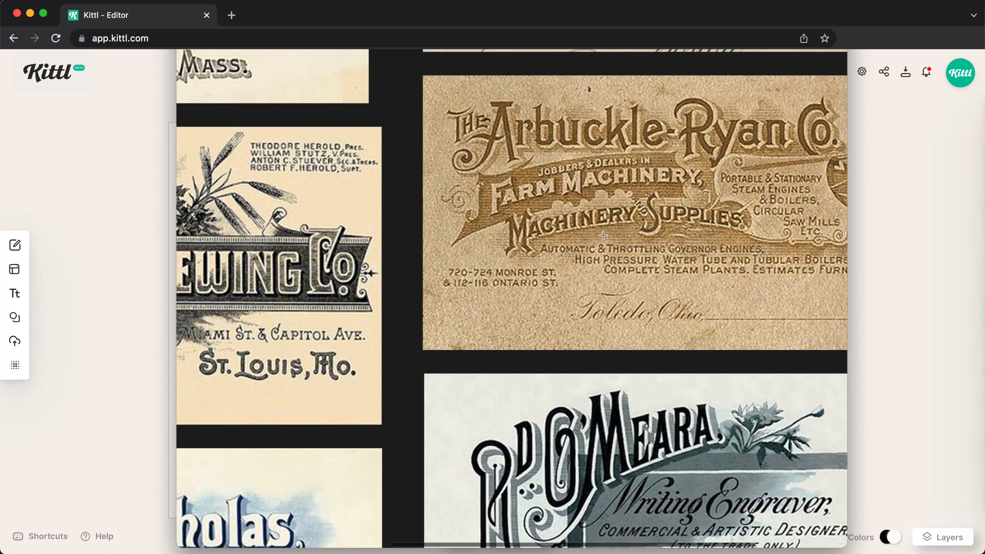
scroll(576, 278, "down", 6)
scroll(576, 278, "left", 3)
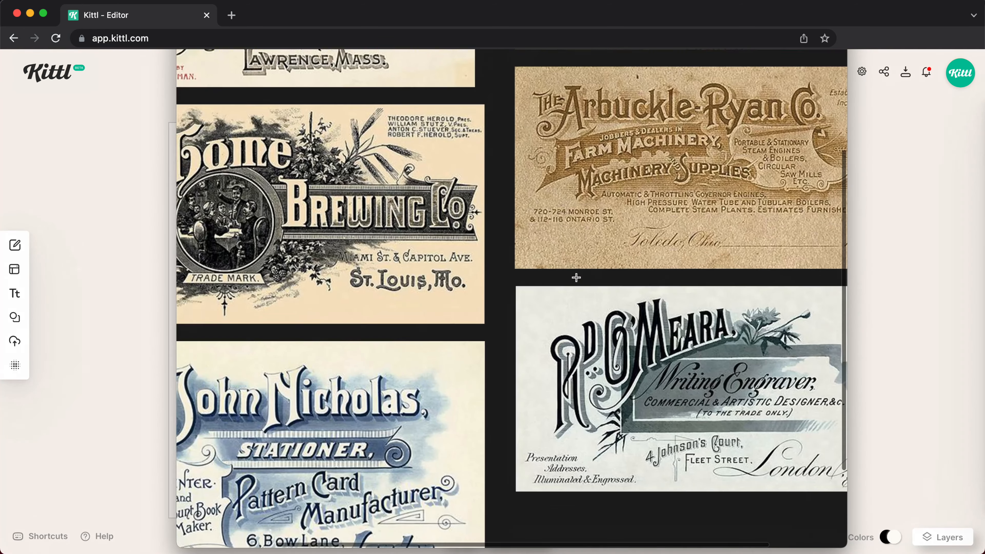
scroll(369, 357, "up", 3)
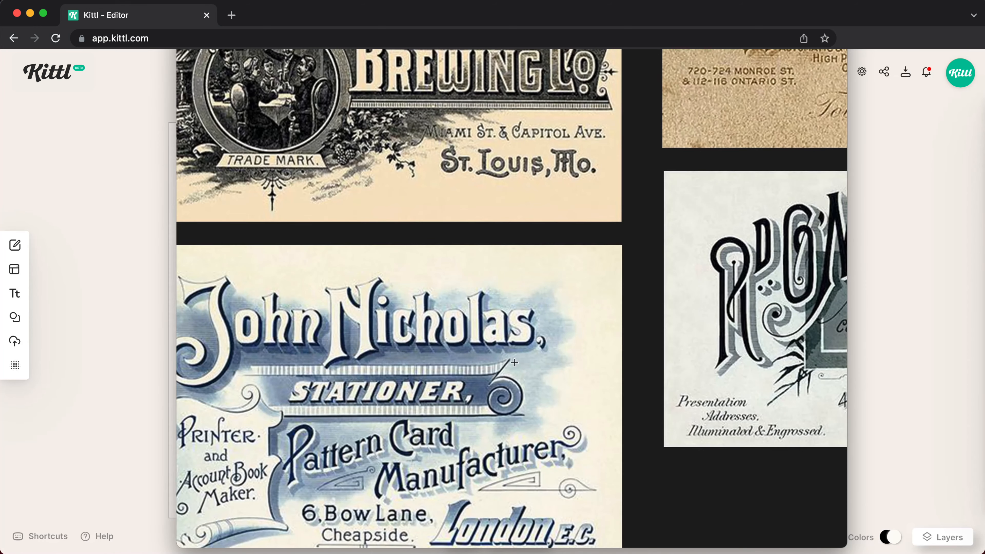
scroll(469, 467, "down", 4)
left_click(111, 294)
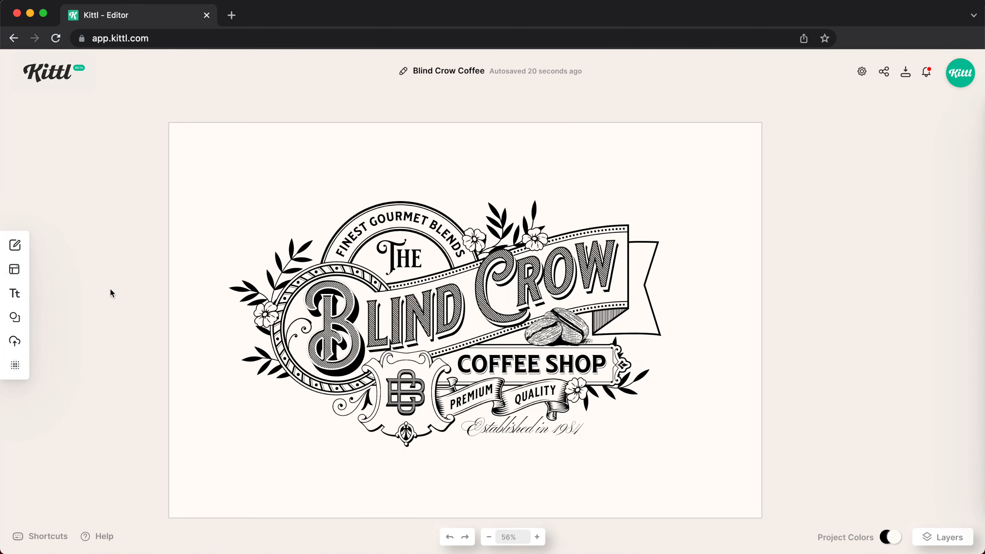
Place an enlarged etched cloud behind the logo's upper-left arch and a copy of it behind the coffee beans.
left_click(15, 318)
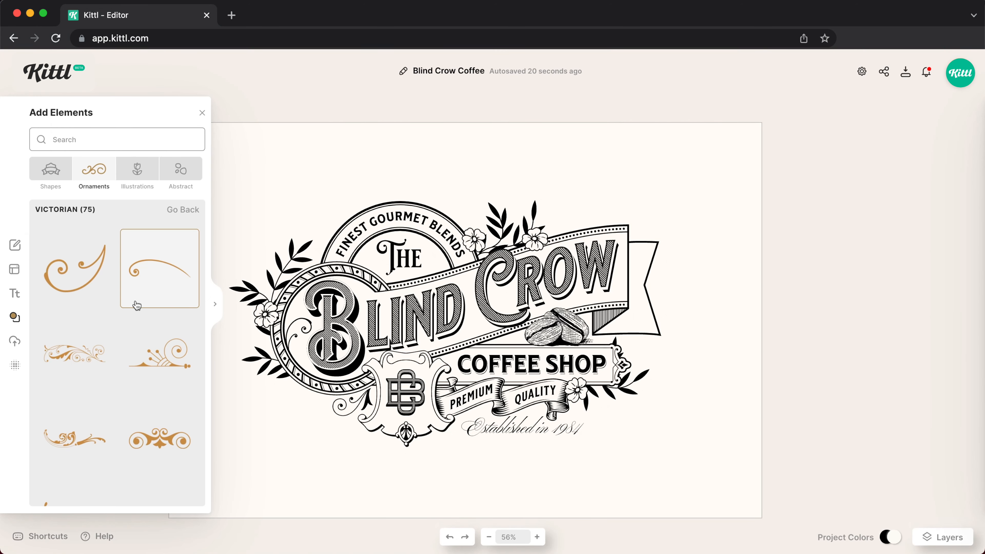
left_click(181, 169)
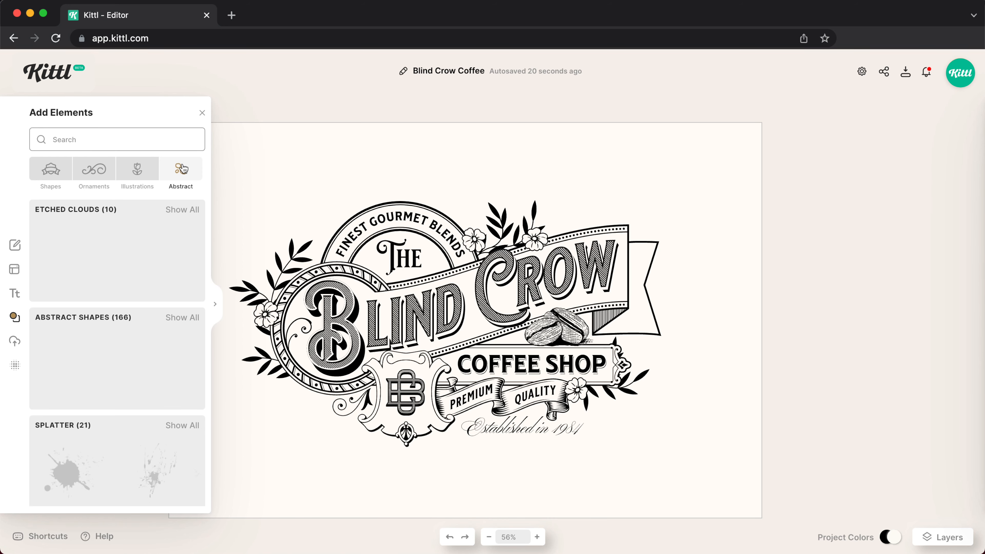
left_click(182, 210)
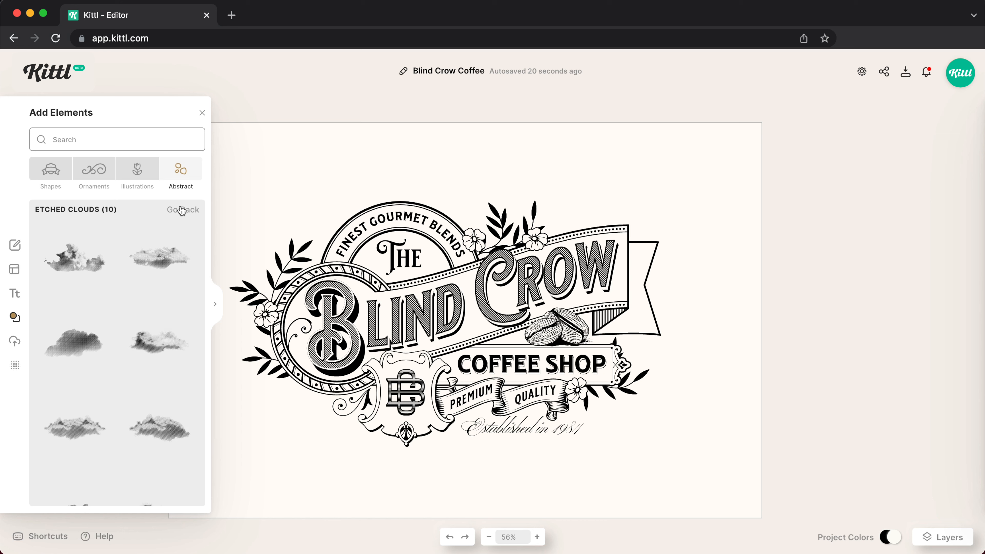
scroll(155, 272, "down", 5)
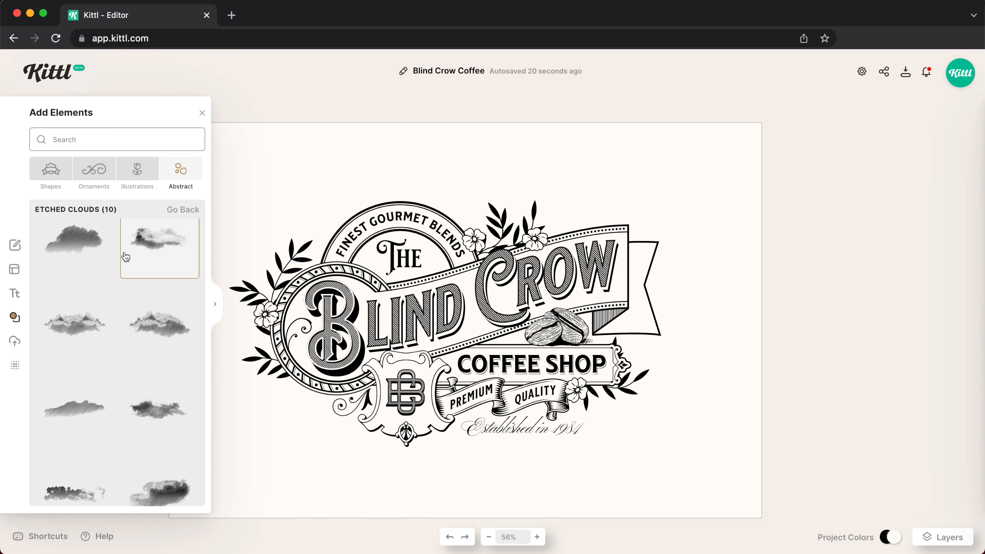
left_click_drag(161, 333, 332, 210)
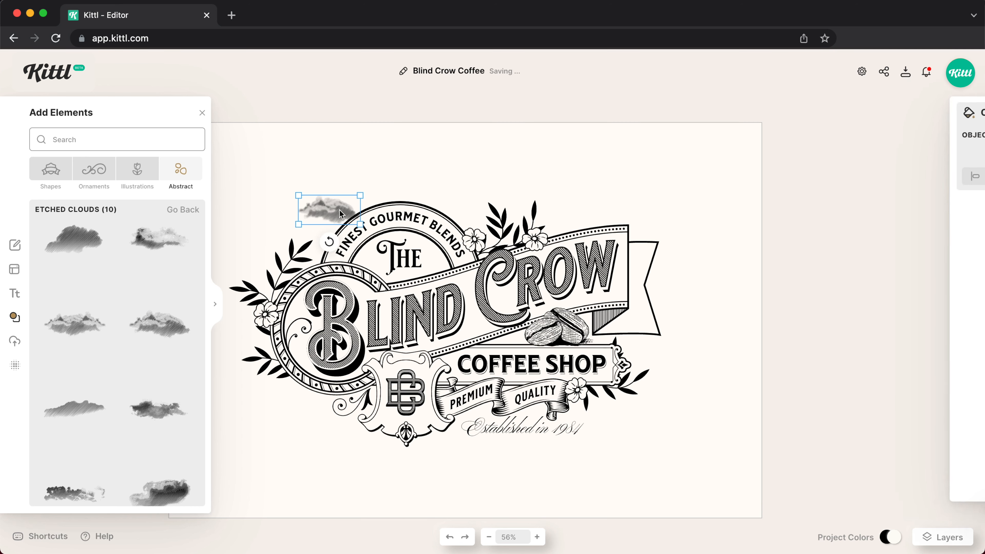
left_click_drag(361, 225, 503, 291)
left_click_drag(480, 245, 438, 255)
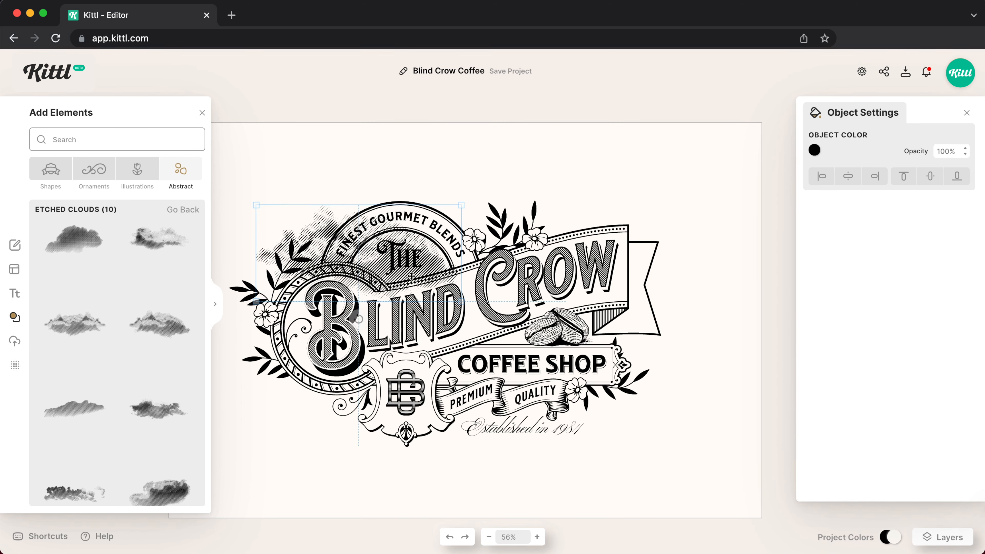
right_click(438, 255)
left_click(481, 384)
scroll(159, 349, "up", 3)
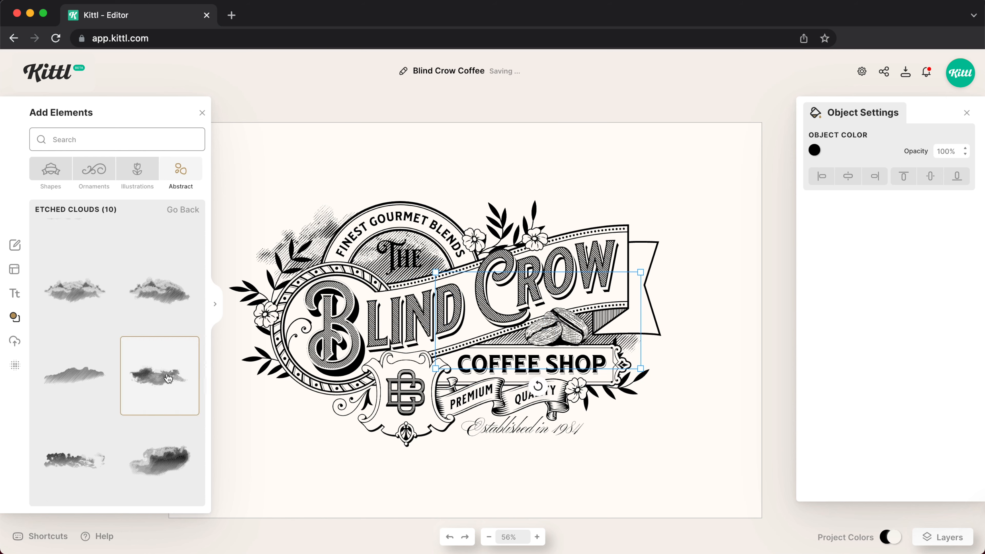
Add another etched cloud, send it behind the artwork and position it around the monogram shield and ribbon.
mouse_move(159, 256)
left_mouse_down()
mouse_move(402, 457)
mouse_move(386, 415)
left_mouse_up()
right_click(346, 411)
left_click(367, 536)
left_click_drag(265, 348, 380, 390)
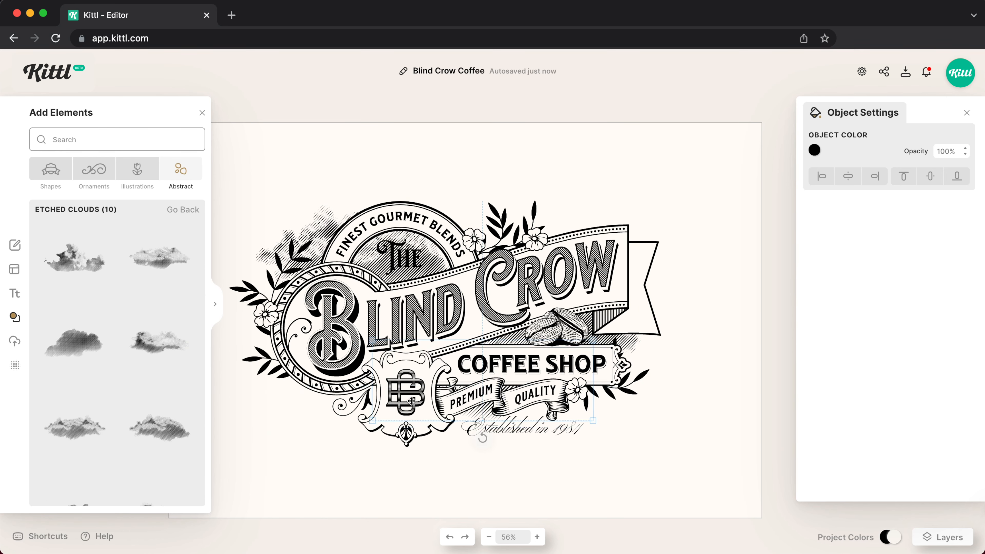
Add a further etched cloud, resize it and place it behind the artwork at the lower left of the round badge.
left_click_drag(74, 259, 369, 396)
left_click_drag(476, 443, 427, 420)
right_click(310, 349)
left_click(336, 466)
scroll(335, 458, "down", 3)
left_click_drag(339, 441, 338, 349)
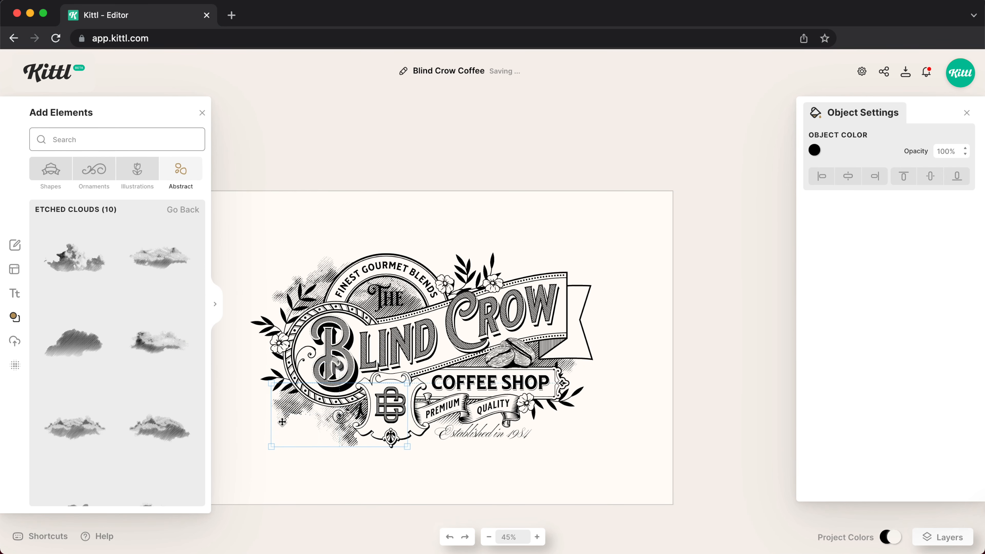
Replace the cloud at the badge's lower left with another etched cloud behind the artwork, and place a copy behind the word "Crow".
key("Delete")
scroll(74, 407, "down", 1)
left_click_drag(74, 407, 326, 413)
left_click_drag(326, 413, 491, 295)
right_click(339, 401)
left_click(364, 520)
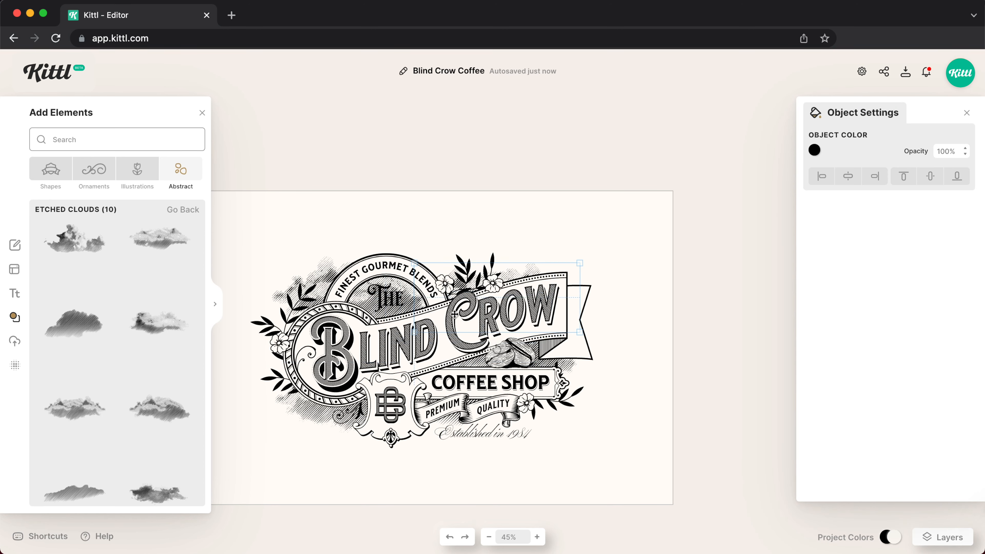
Duplicate the etched cloud from behind "Crow" and position the copy lower, around the coffee beans and the Coffee Shop banner.
left_click_drag(513, 263, 521, 356, "alt")
left_click(625, 249)
scroll(543, 249, "left", 2)
left_click(202, 113)
scroll(504, 249, "right", 1)
left_click(967, 113)
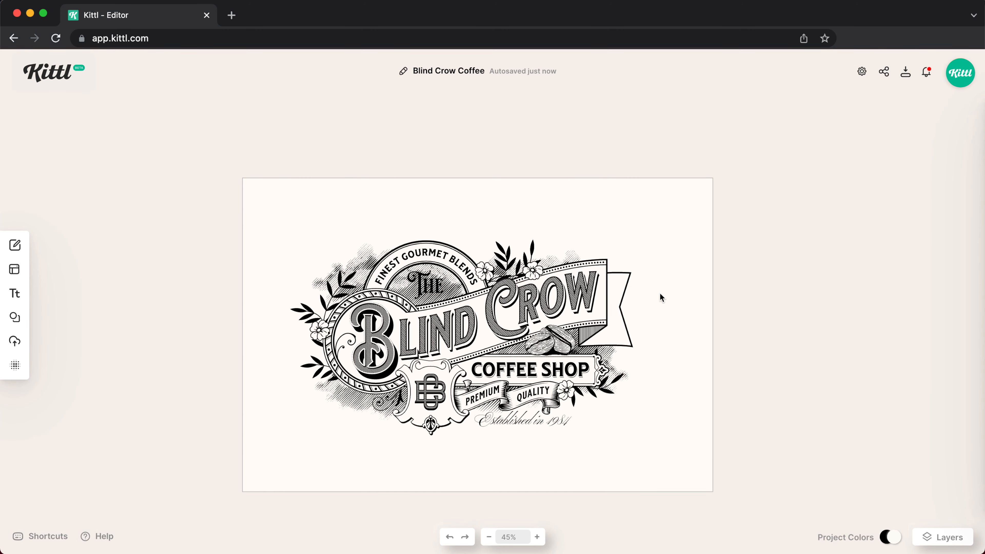
Select all the etched cloud layers just above the background and group them.
left_click(943, 539)
scroll(879, 456, "down", 5)
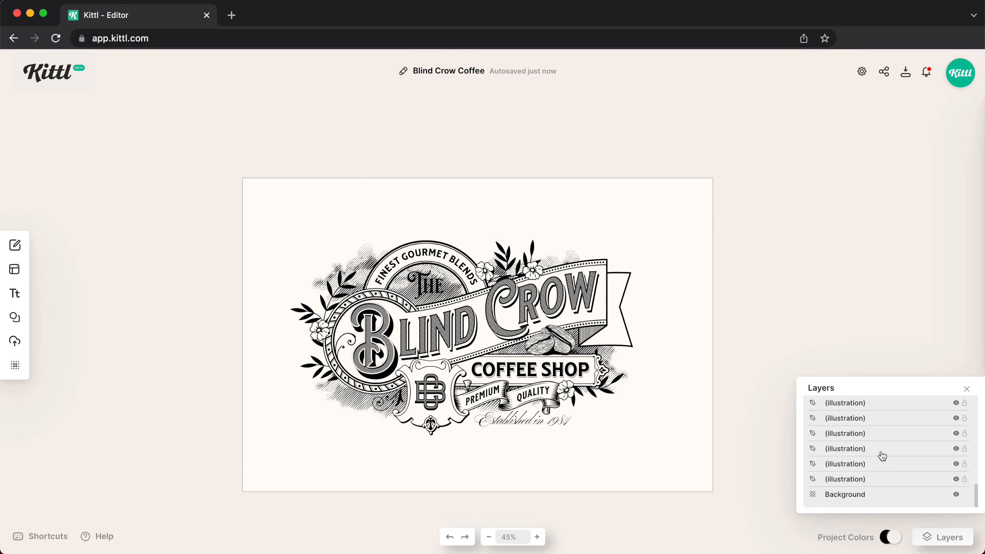
scroll(871, 471, "up", 2)
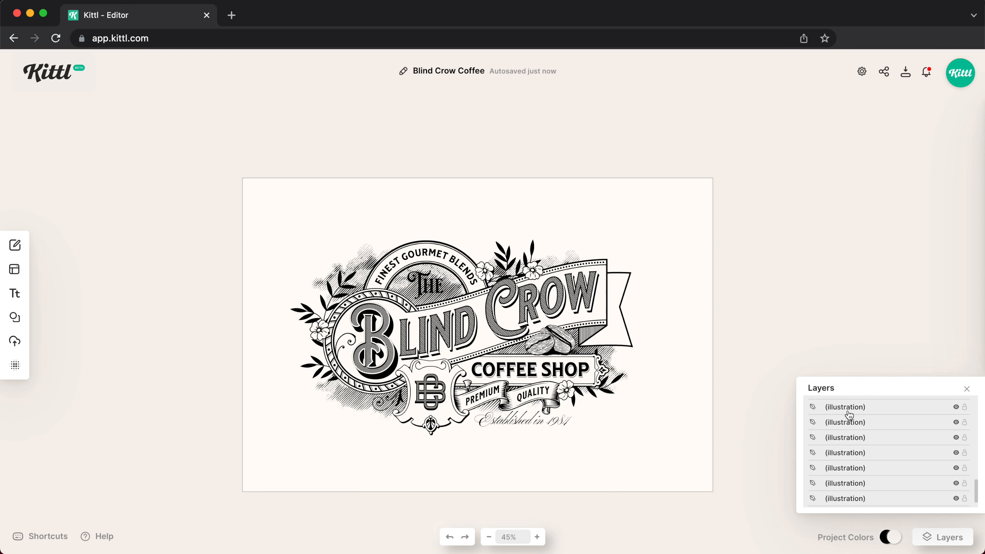
left_click(849, 412)
left_click(850, 428)
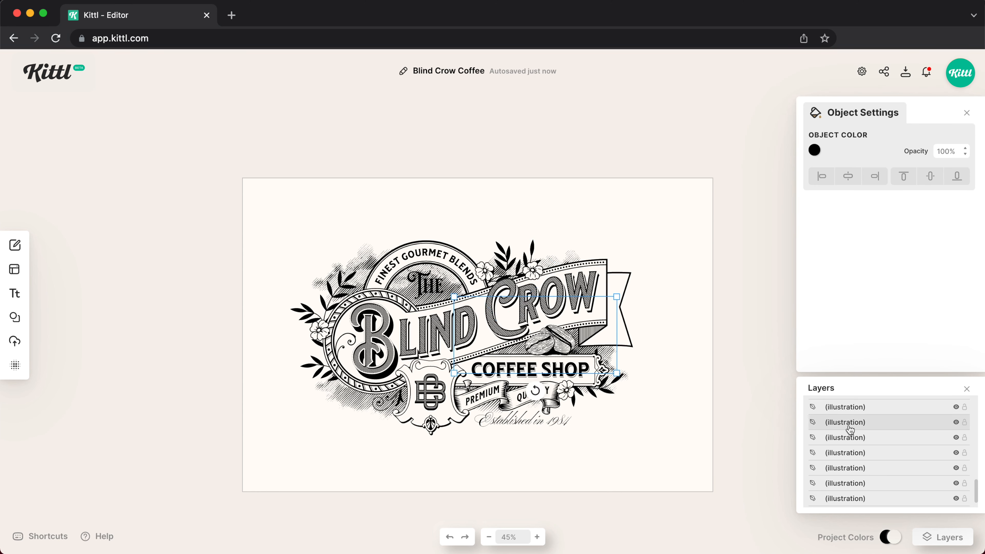
scroll(852, 465, "down", 1)
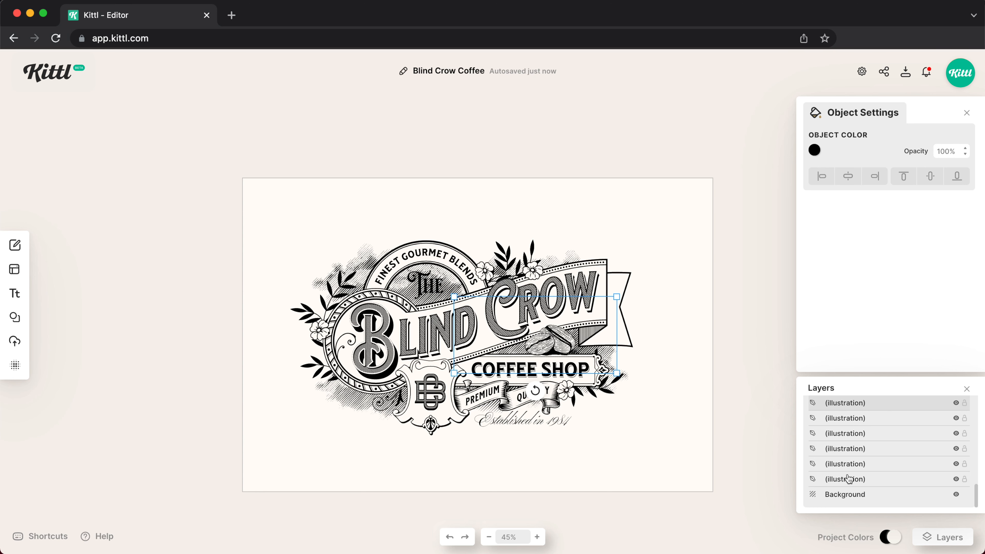
left_click(845, 483, "shift")
key("super+g")
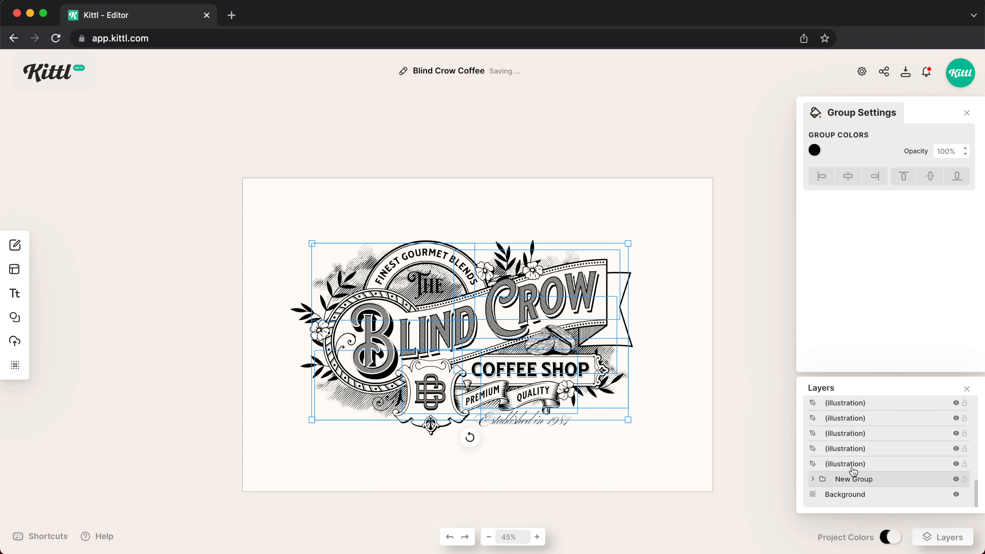
Hide the cloud group and show it again to compare the logo with and without the shading.
left_click(956, 480)
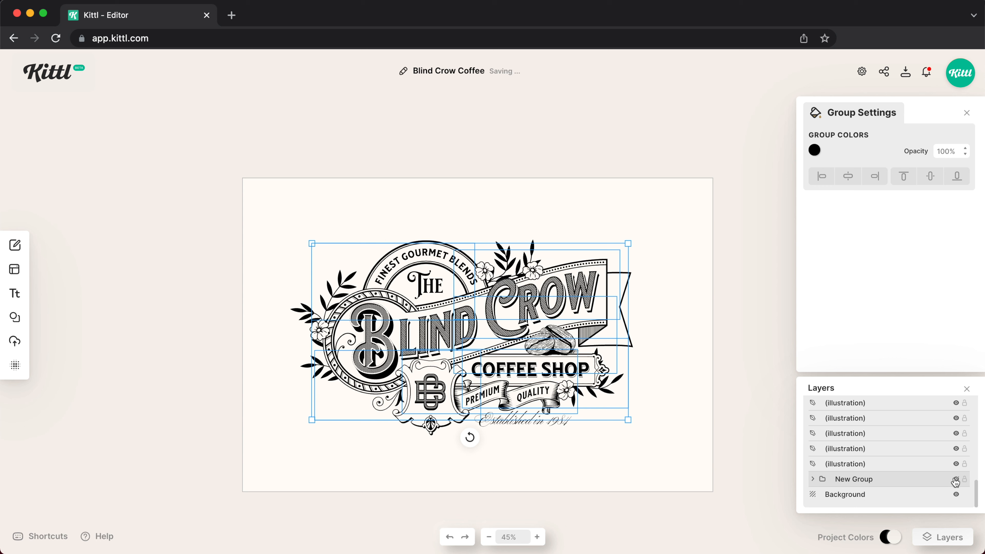
left_click(711, 373)
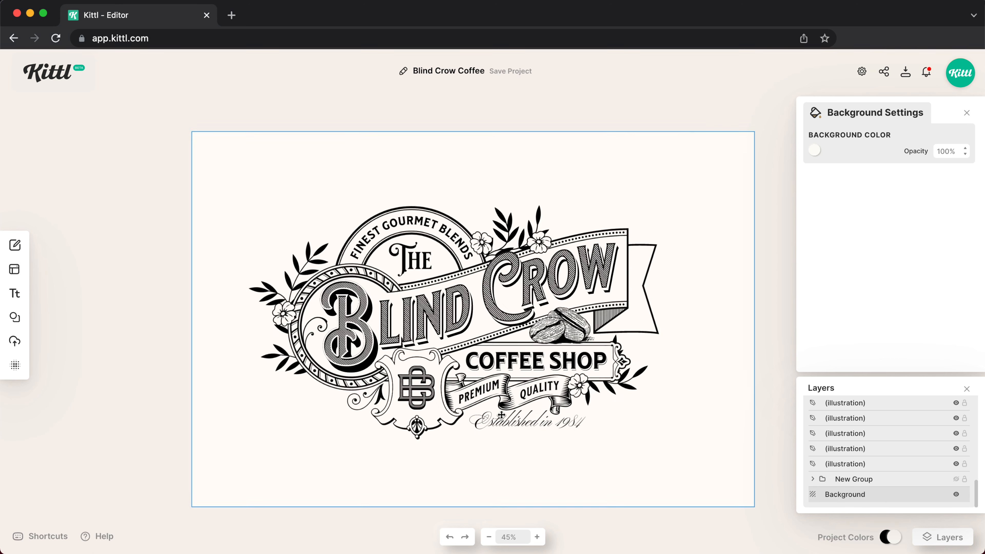
scroll(502, 415, "up", 5)
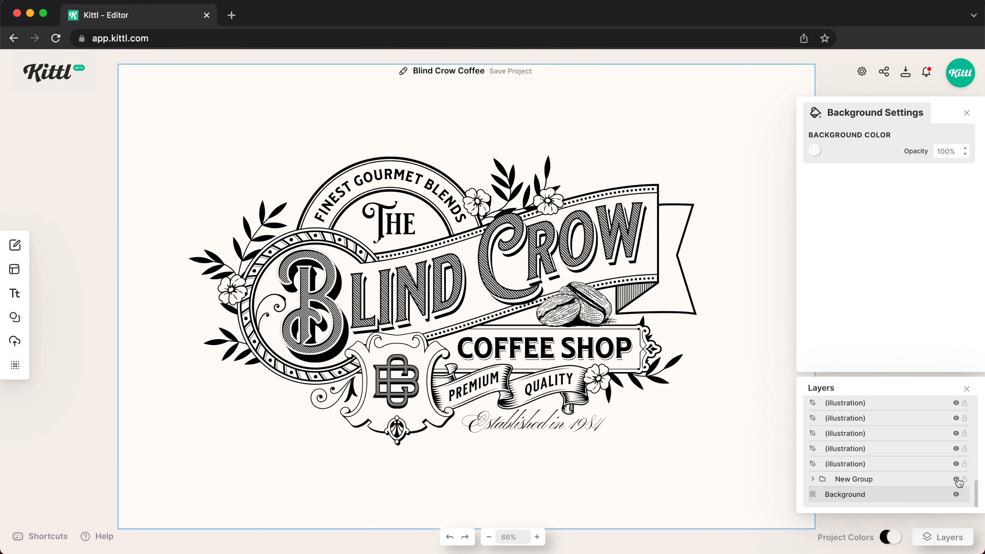
left_click(957, 480)
scroll(657, 451, "left", 2)
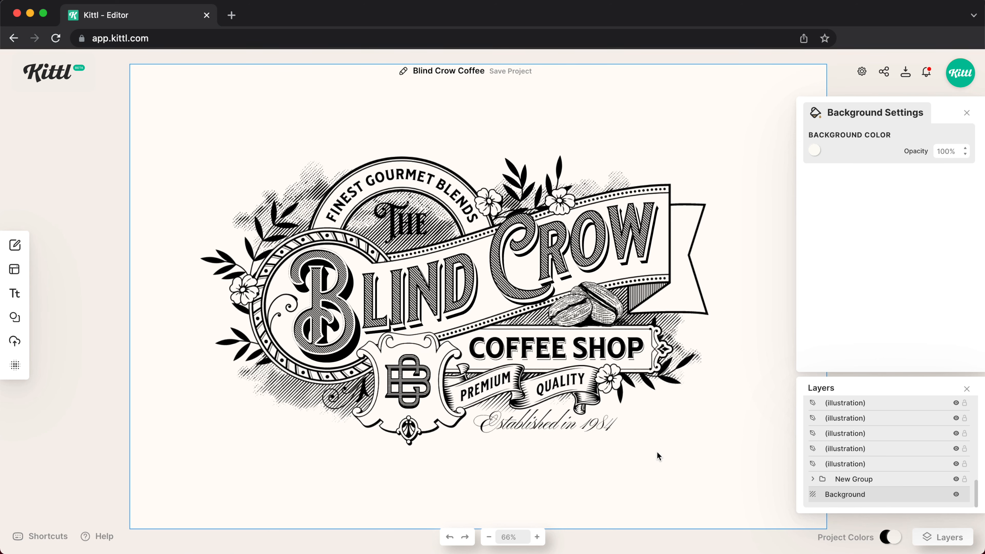
Add a block shadow at a -56° angle to the word "The" and color it with the document's off-white.
left_click(406, 229)
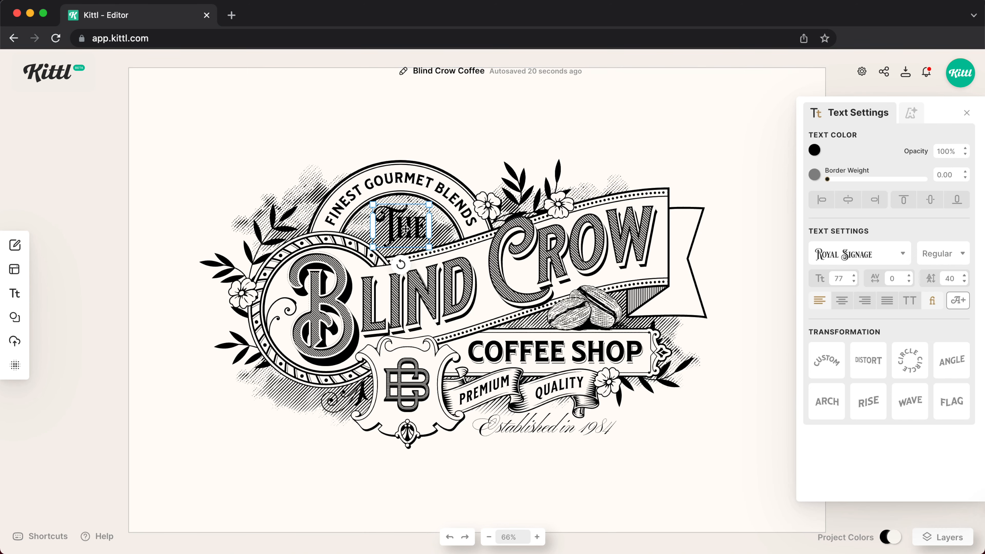
left_click(913, 114)
left_click(912, 168)
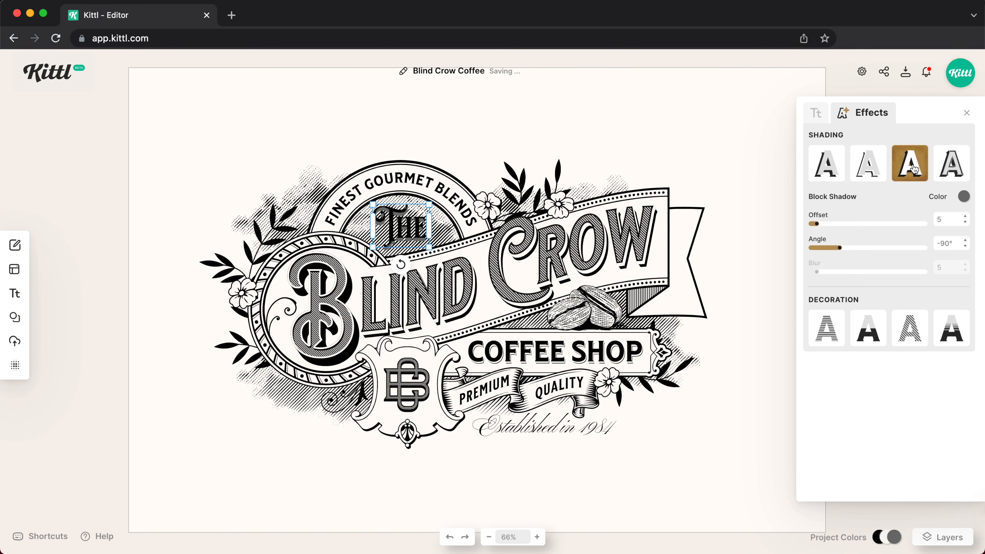
type("-56")
left_click(964, 196)
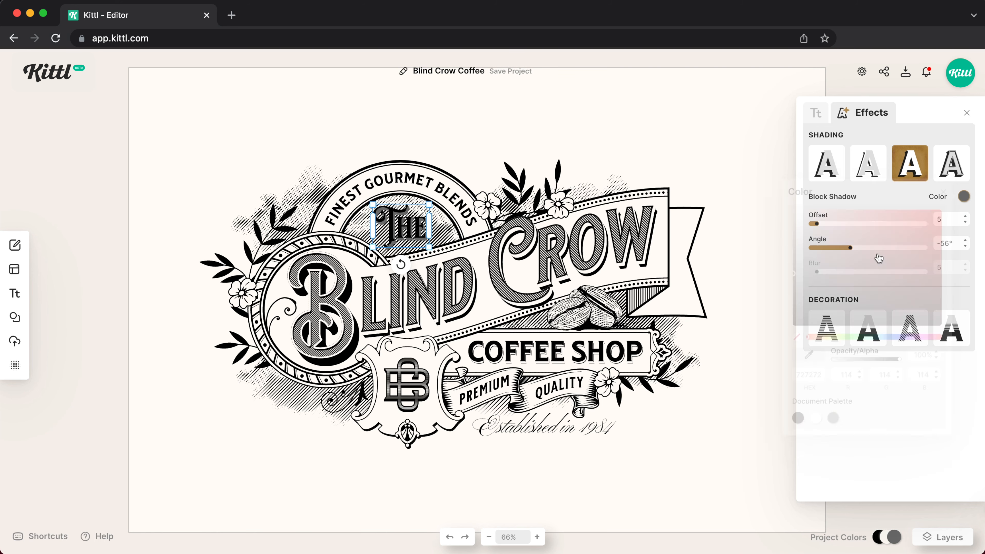
left_click(817, 418)
left_click(908, 121)
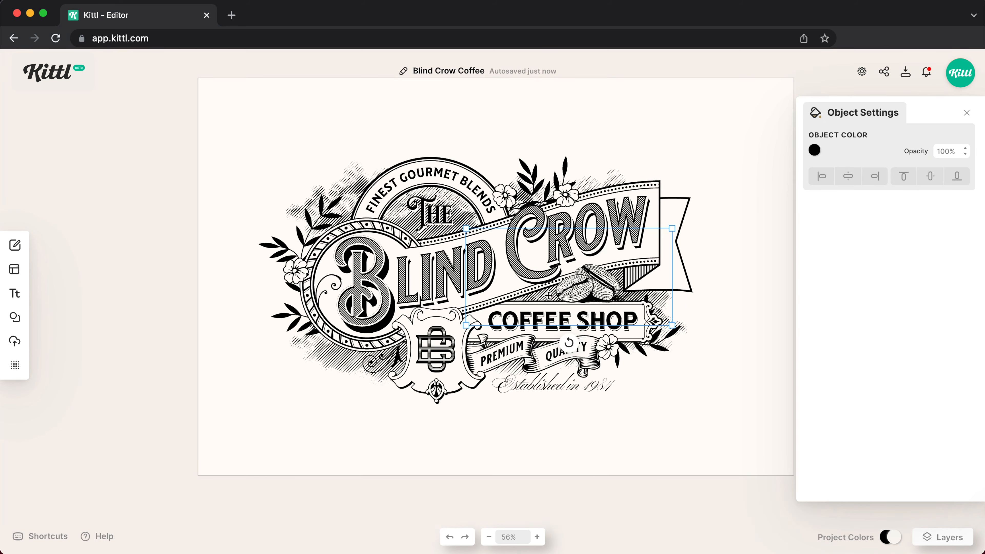
Nudge the etched cloud behind the coffee beans slightly up and to the left.
scroll(611, 305, "up", 5)
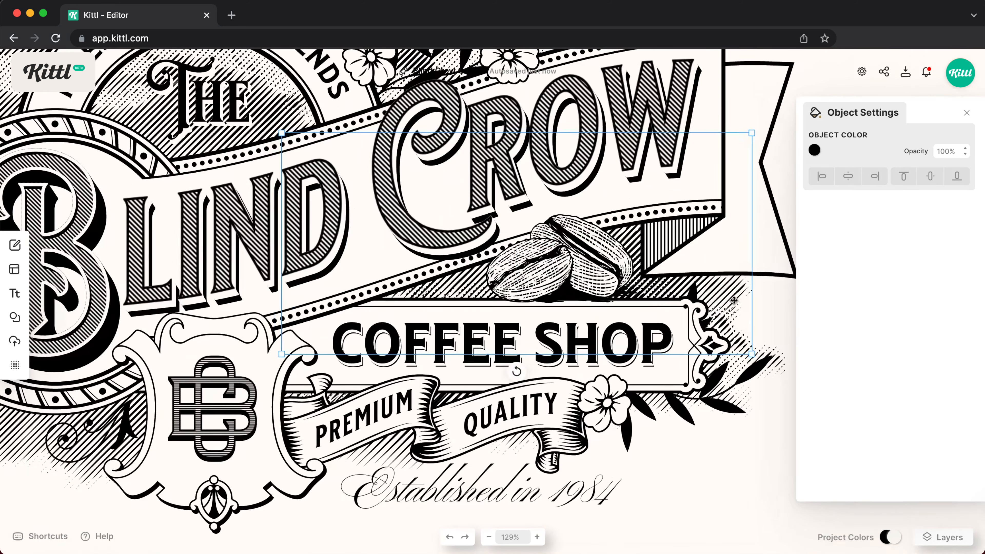
left_click_drag(732, 300, 702, 285)
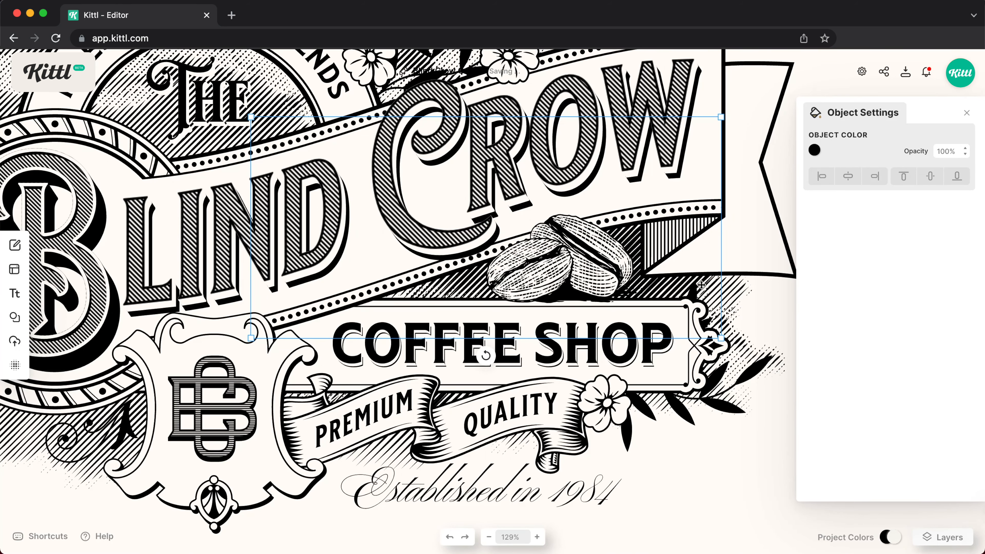
scroll(701, 285, "down", 10)
scroll(701, 285, "up", 6)
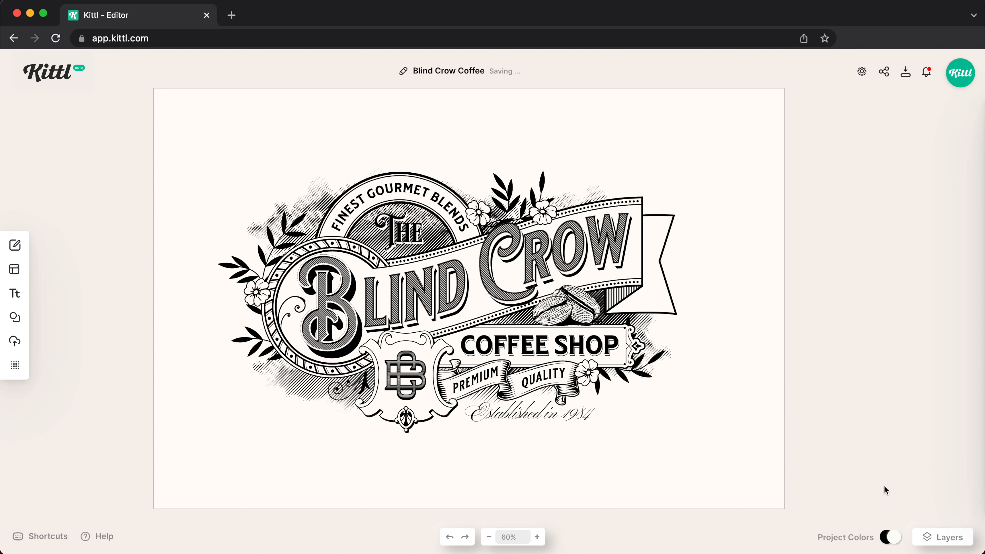
Change the black project color to a dark navy blue across the whole logo.
left_click(876, 538)
mouse_move(834, 379)
left_mouse_down()
mouse_move(891, 337)
mouse_move(873, 342)
mouse_move(905, 361)
left_mouse_up()
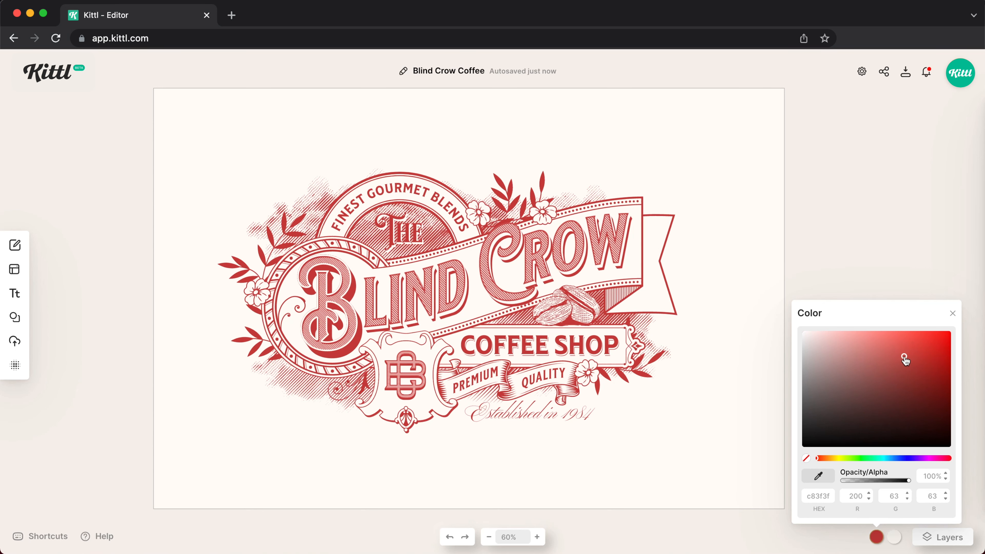
left_click_drag(823, 460, 892, 453)
left_click_drag(893, 390, 896, 401)
left_click_drag(894, 459, 896, 460)
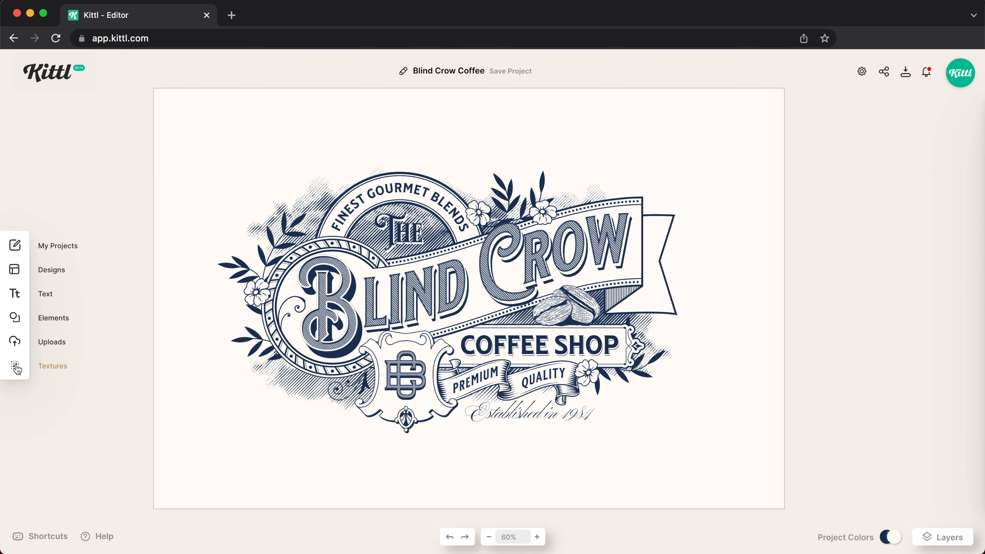
Apply the creased paper texture from the Paper Textures collection to the background.
left_click(15, 367)
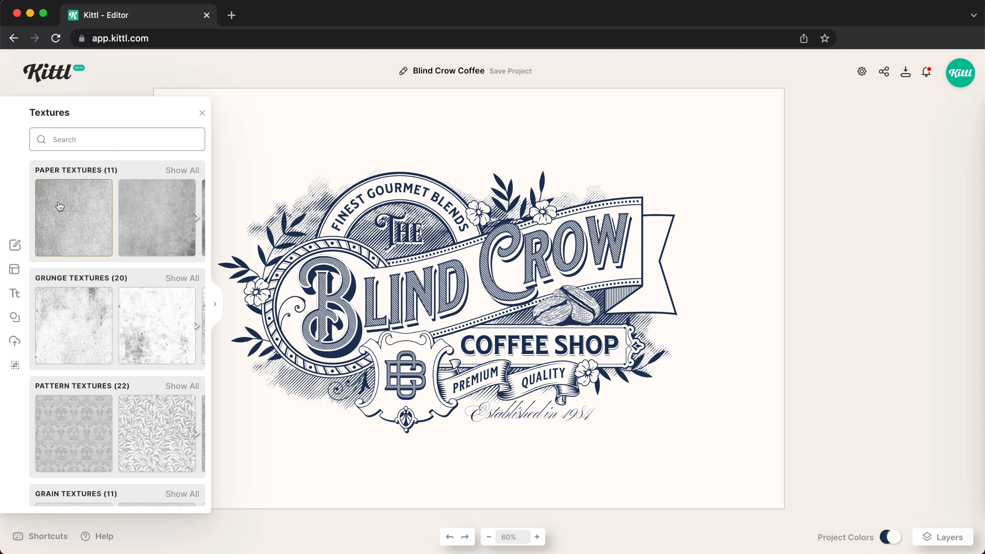
left_click(187, 175)
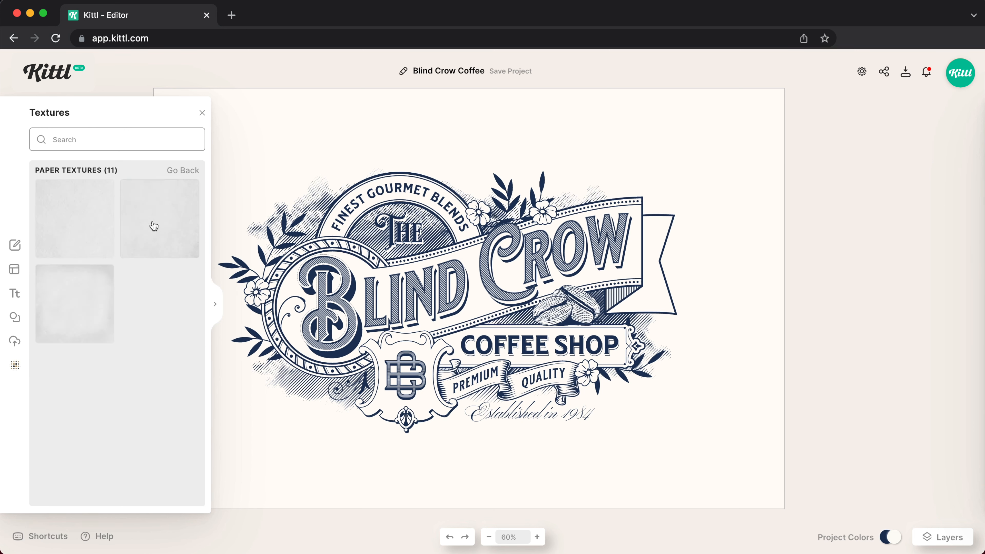
scroll(120, 262, "down", 5)
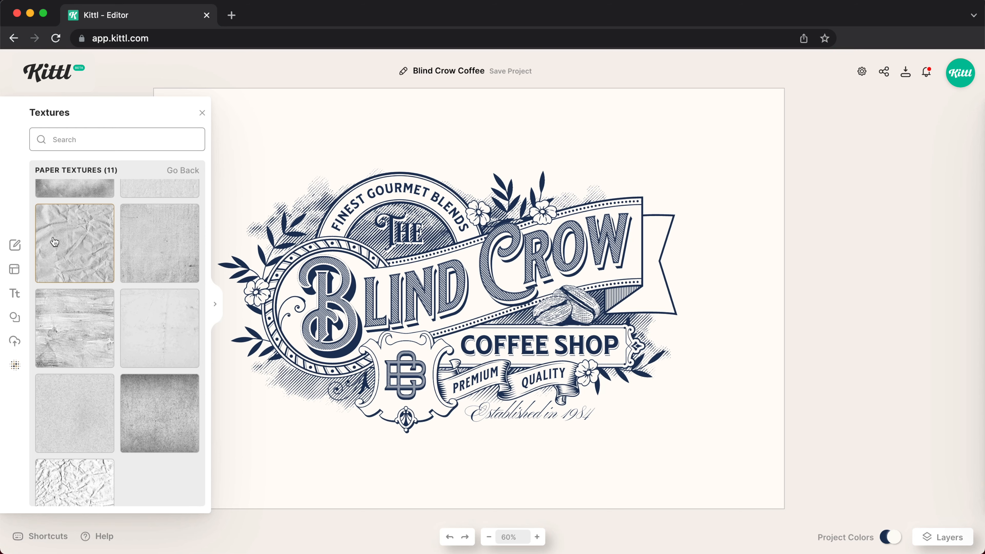
left_click(82, 253)
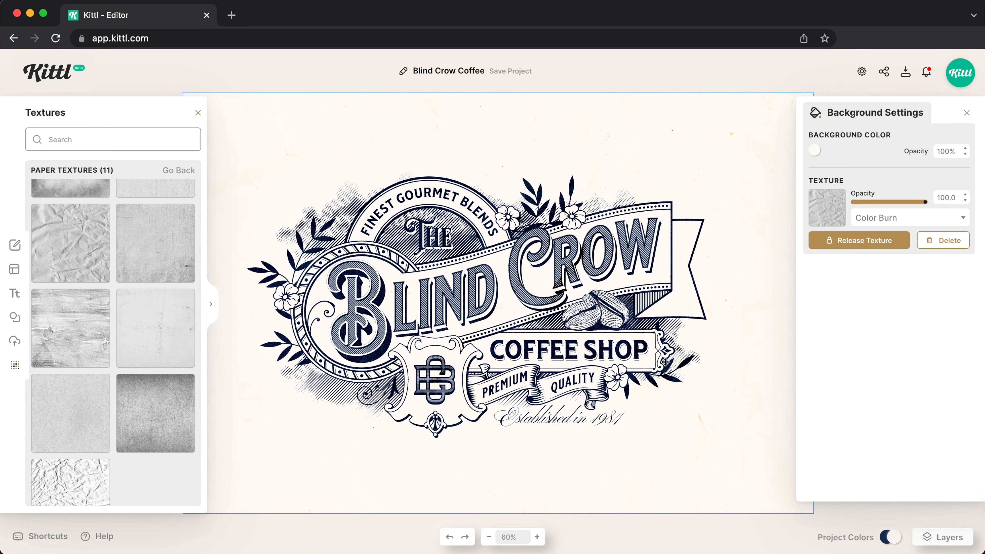
left_click(202, 113)
Change the off-white project color to a darker beige, f0eae1.
left_click(895, 537)
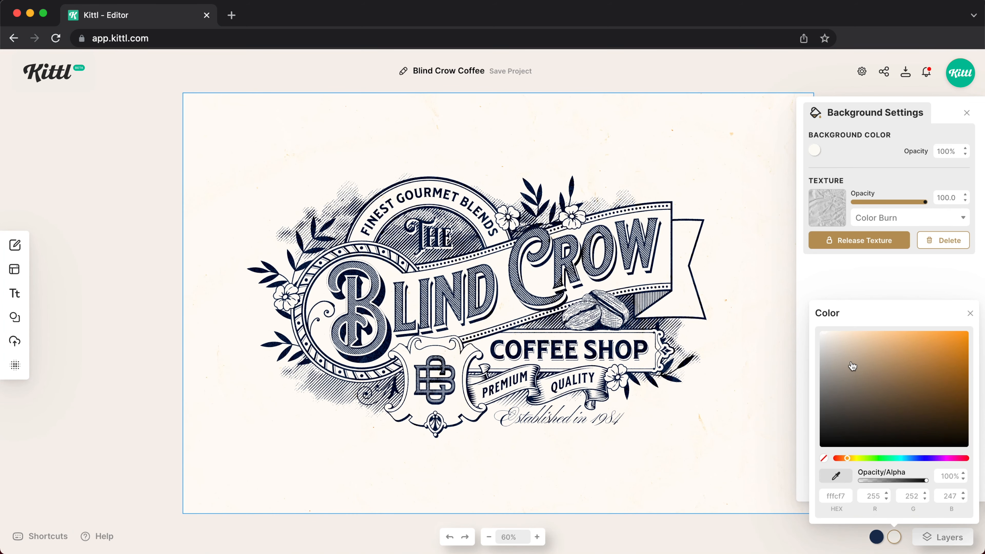
left_click(832, 340)
left_click_drag(832, 342, 830, 343)
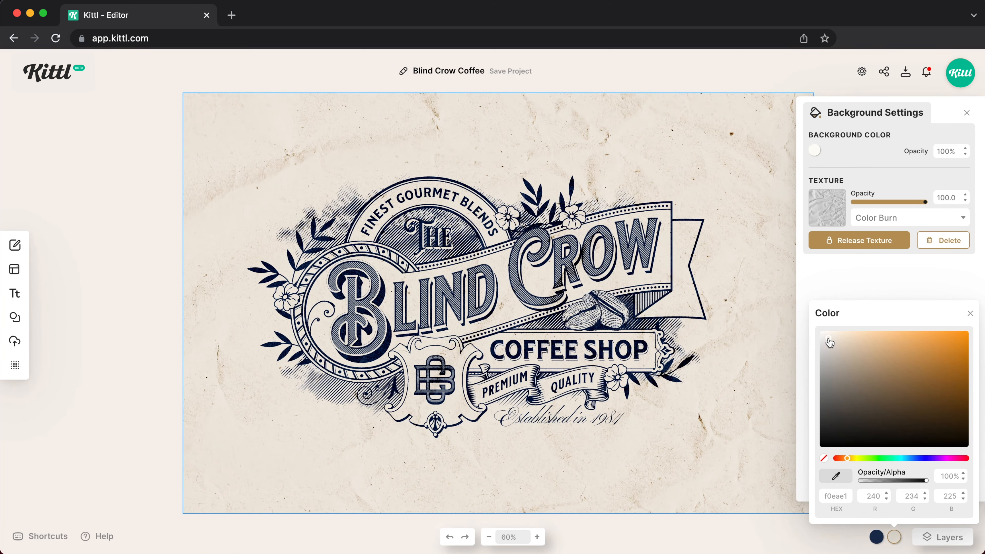
scroll(682, 310, "right", 3)
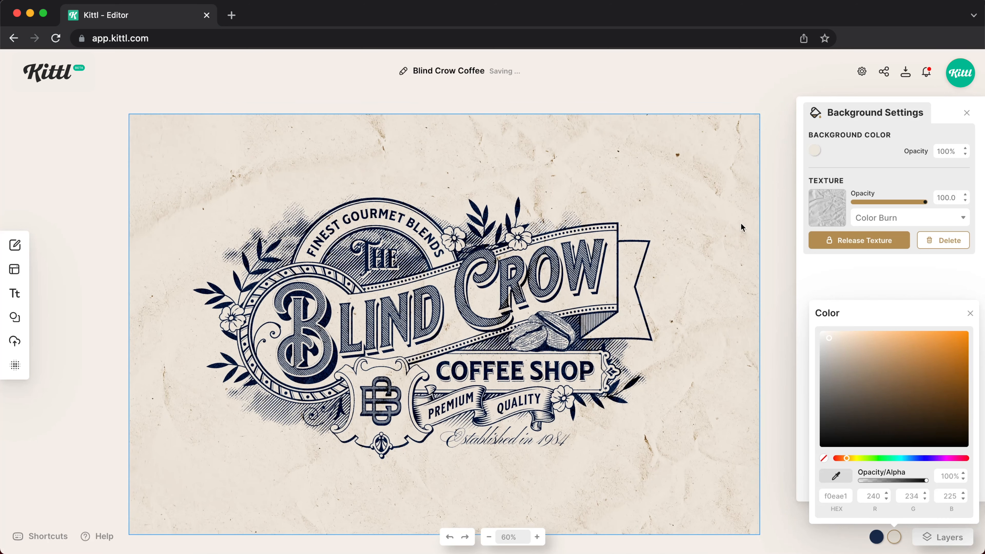
Select the entire logo artwork, enlarge it and center it on the textured canvas.
left_click(783, 246)
scroll(696, 182, "down", 3)
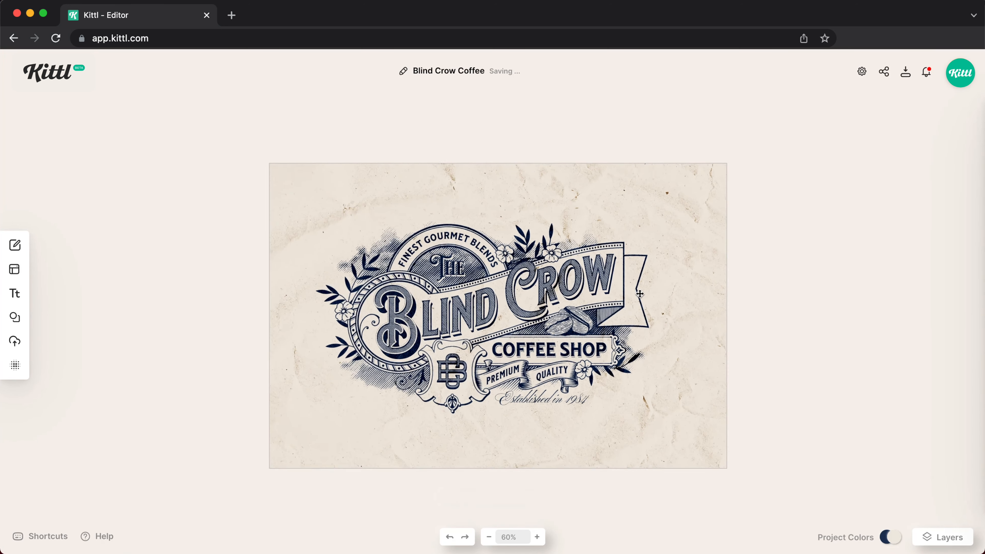
left_click_drag(697, 179, 287, 437)
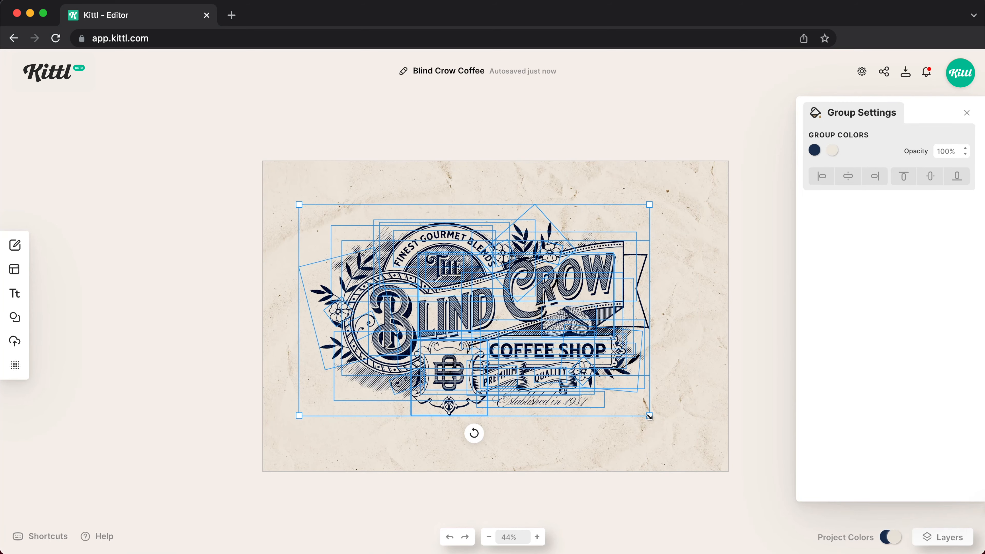
left_click_drag(649, 416, 720, 450)
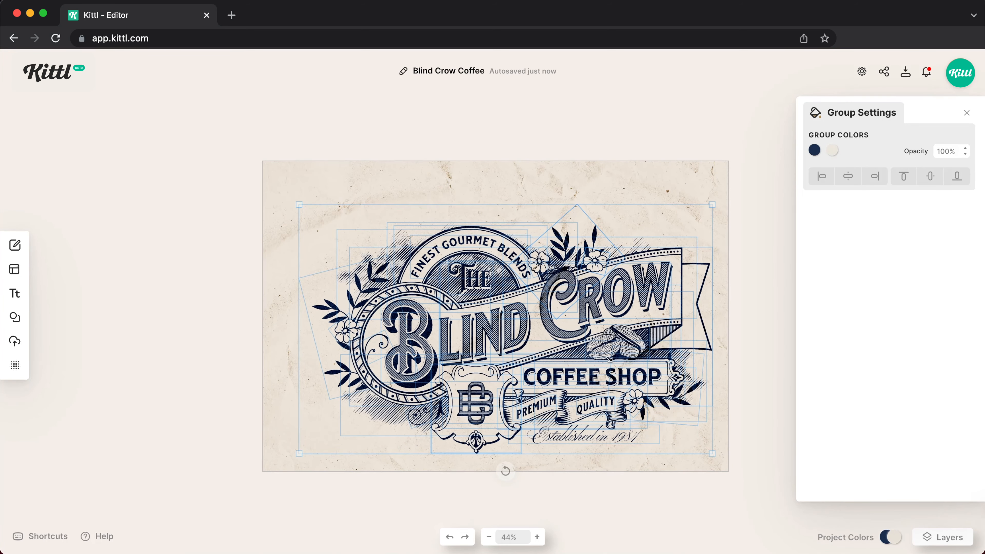
left_click_drag(563, 315, 546, 295)
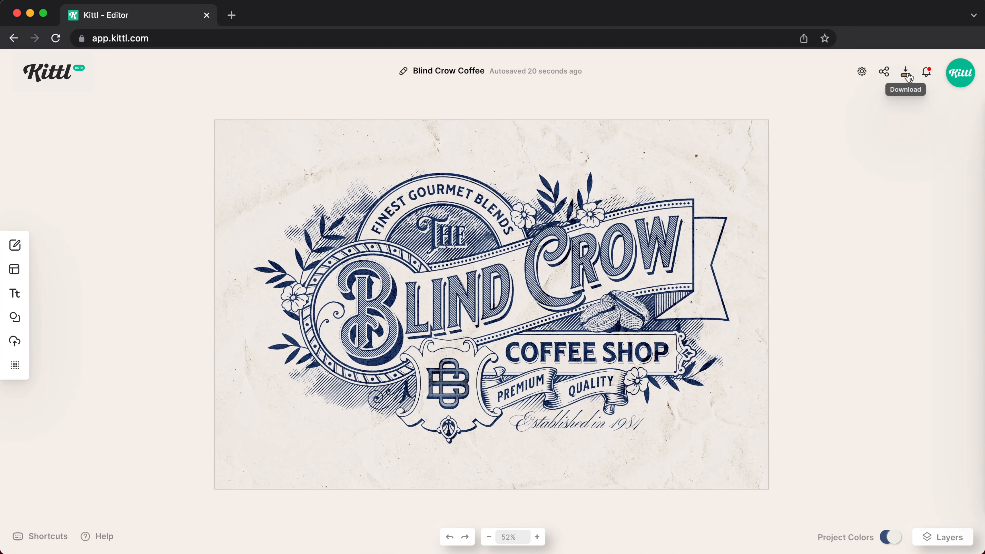
Check the export size in mm and inches, return the unit to px and download the design as a JPG.
left_click(907, 74)
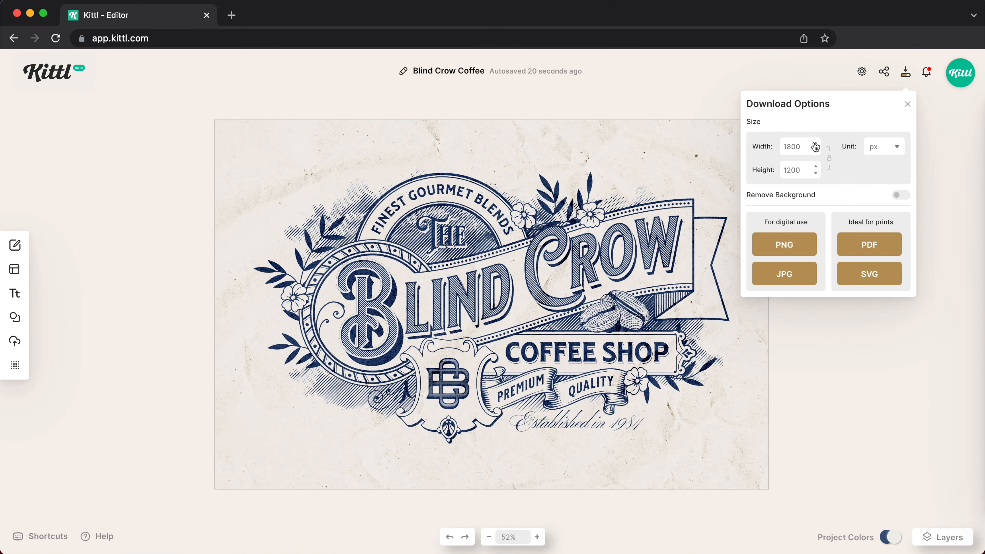
left_click(892, 147)
left_click(882, 194)
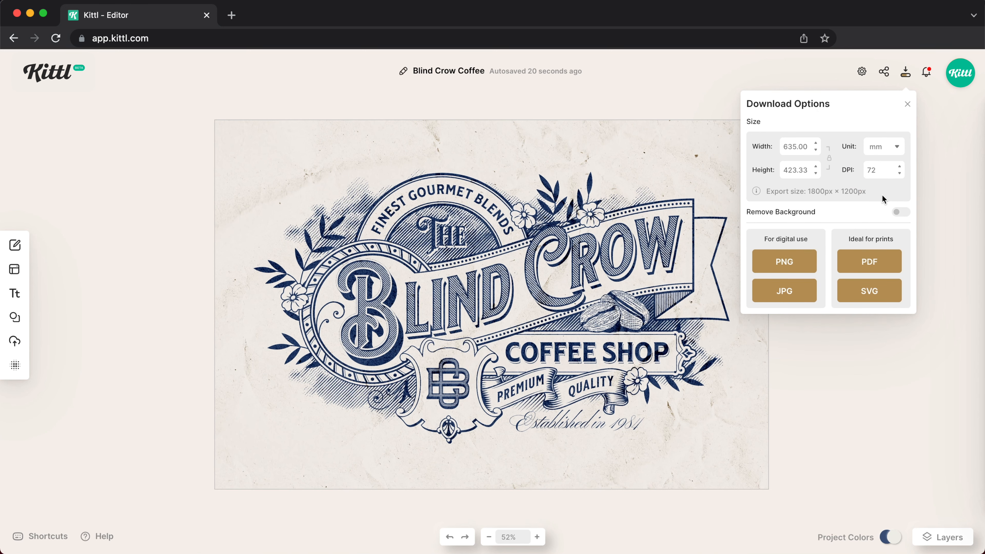
left_click(896, 147)
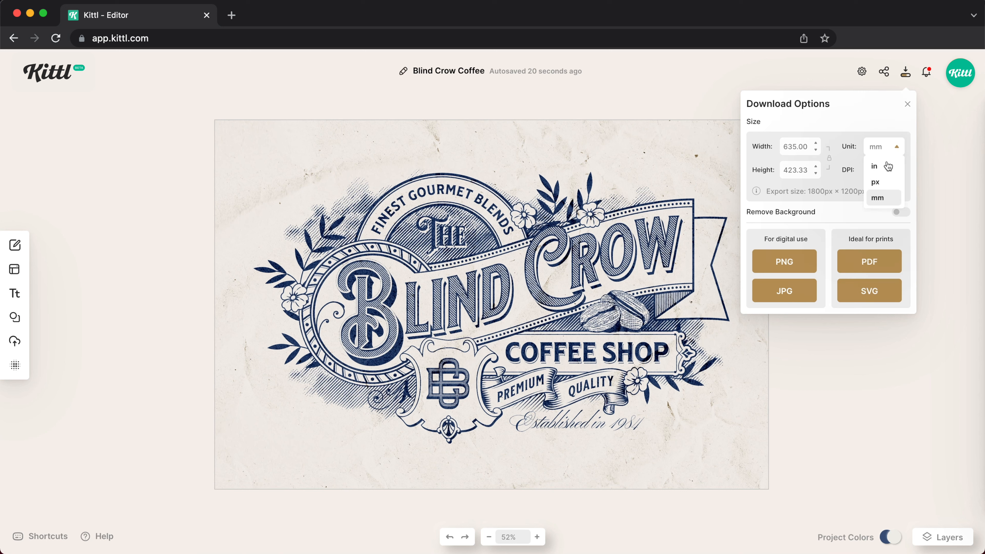
left_click(882, 162)
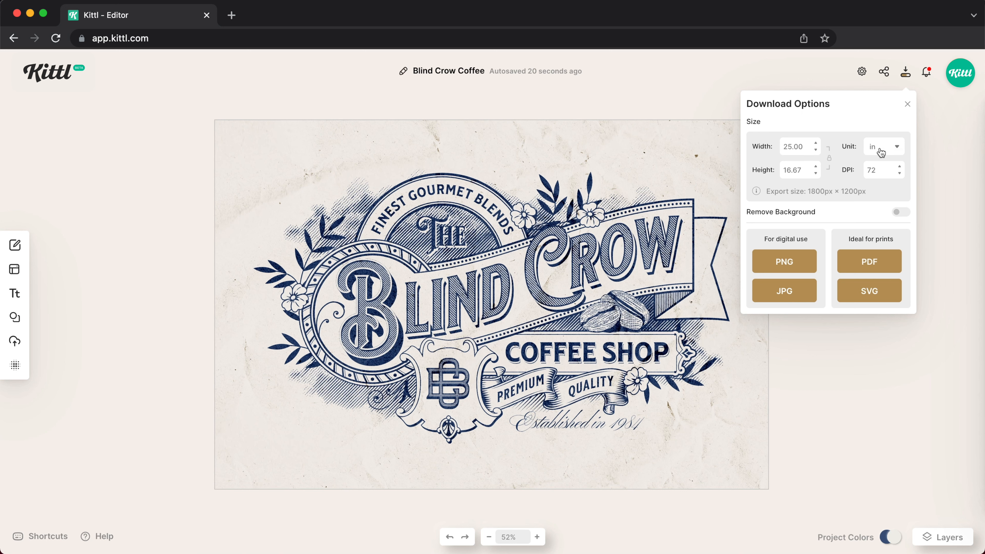
left_click(882, 152)
left_click(878, 182)
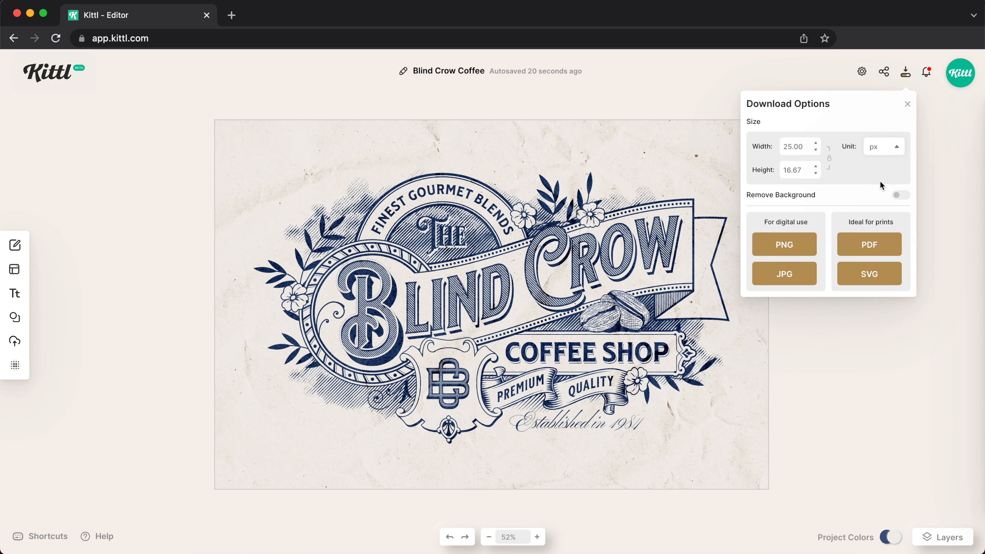
left_click(800, 280)
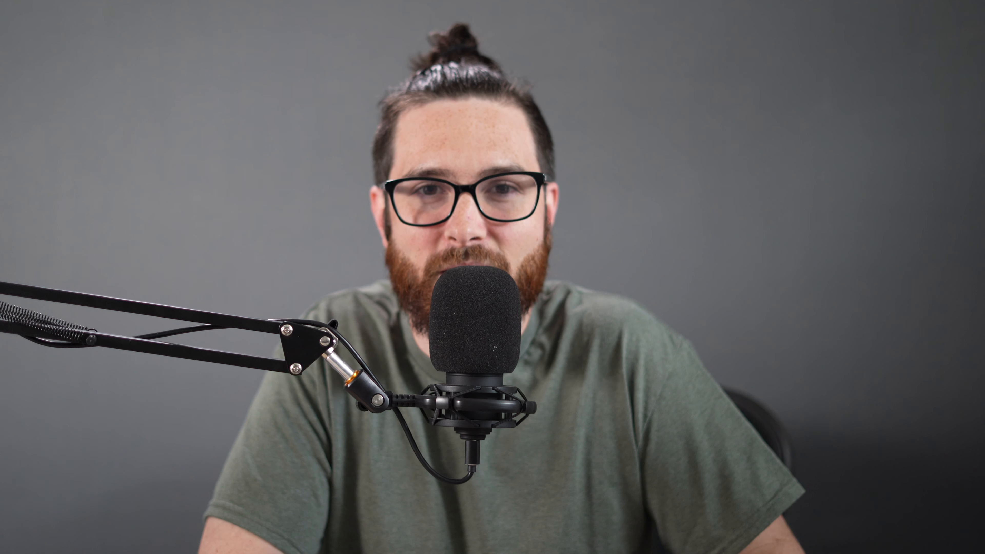